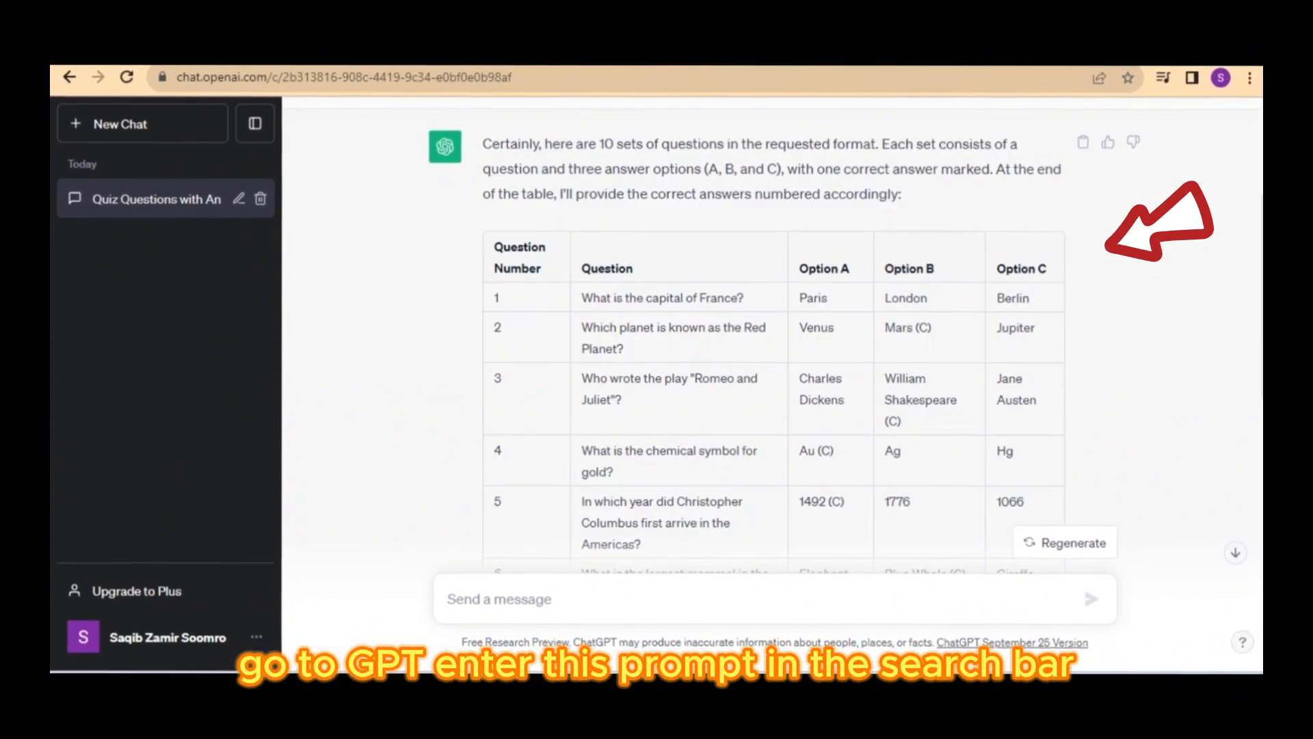
Switch from the quiz question table to Canva and create a new 1920 × 1080 video design
scroll(773, 342, down, 1)
scroll(773, 342, down, 8)
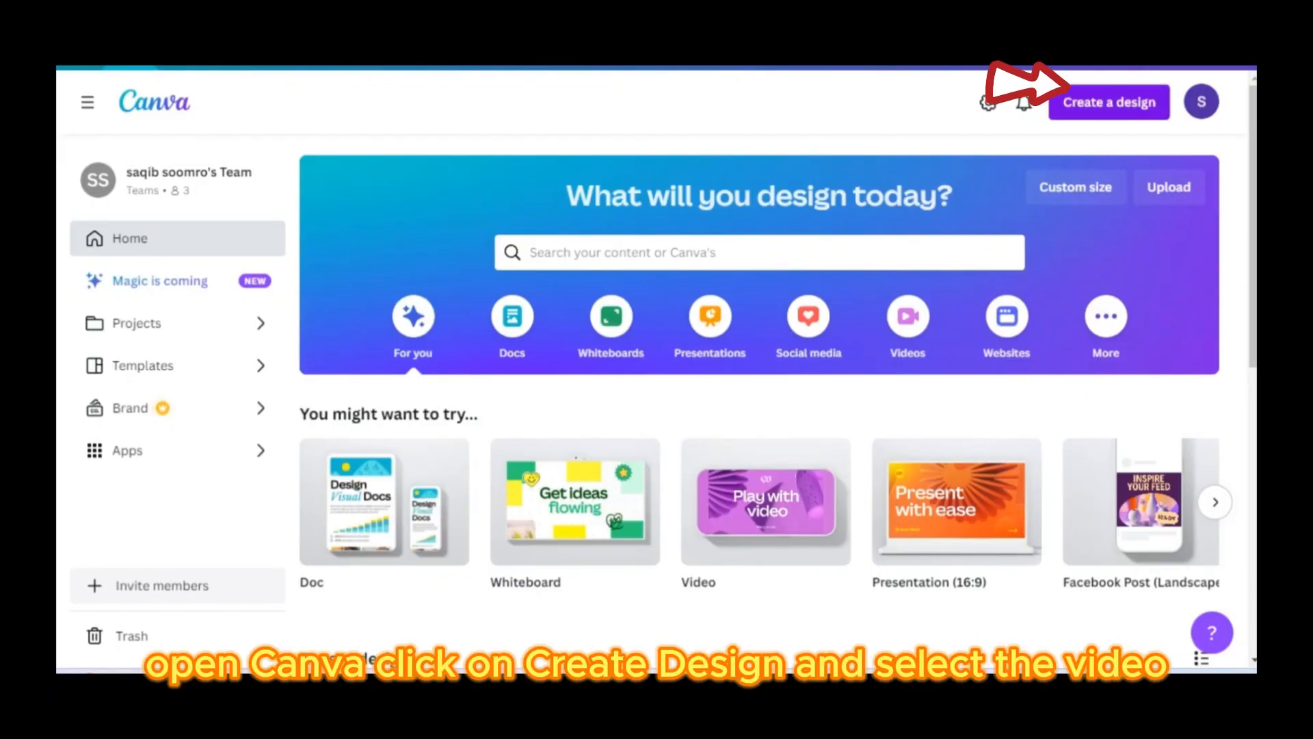
click(1109, 102)
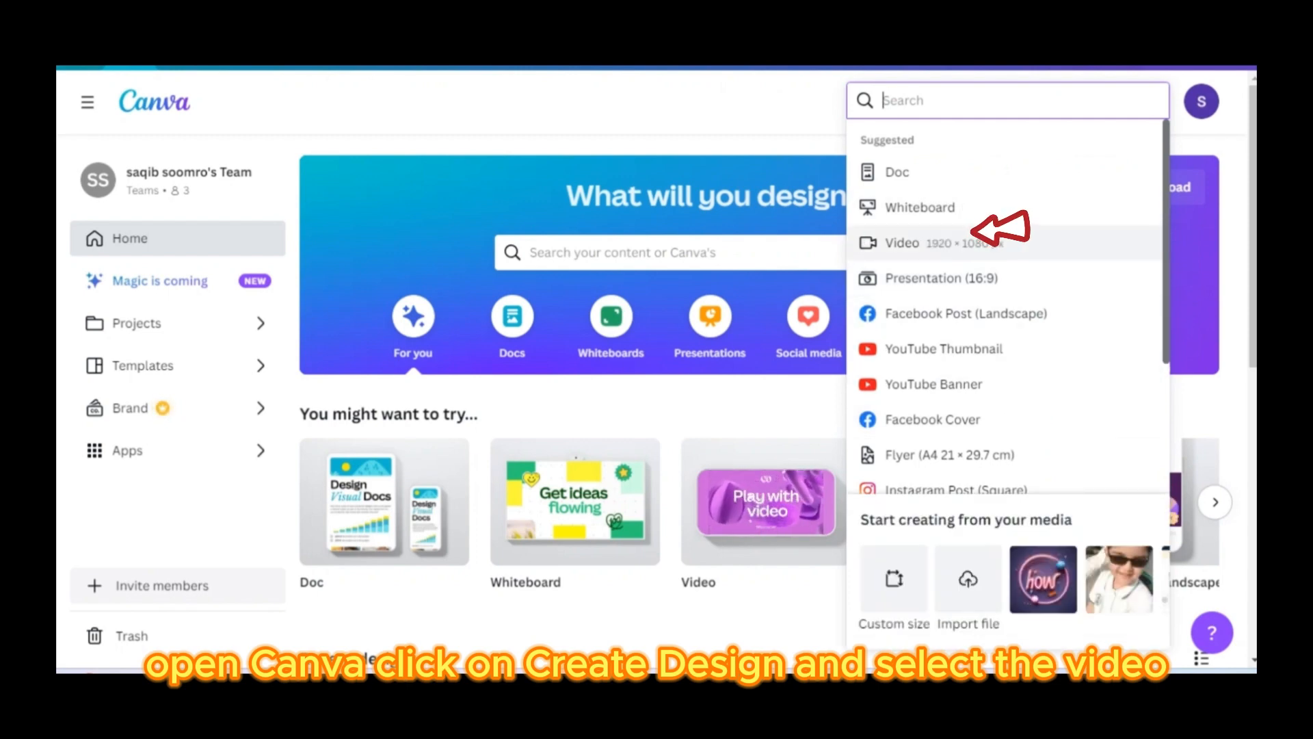
click(902, 242)
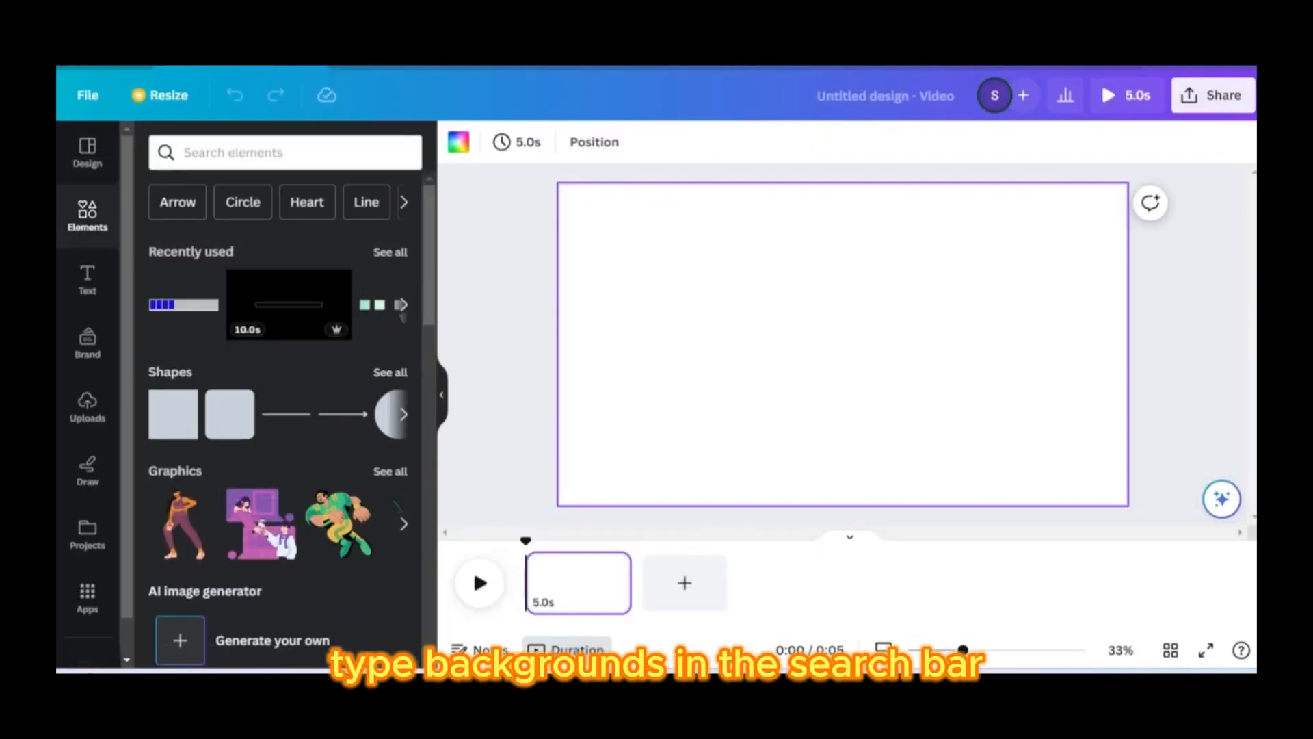
Search the elements for "background green", add the dark green particle video and trim the page to 10.0 seconds
click(286, 153)
text(background green)
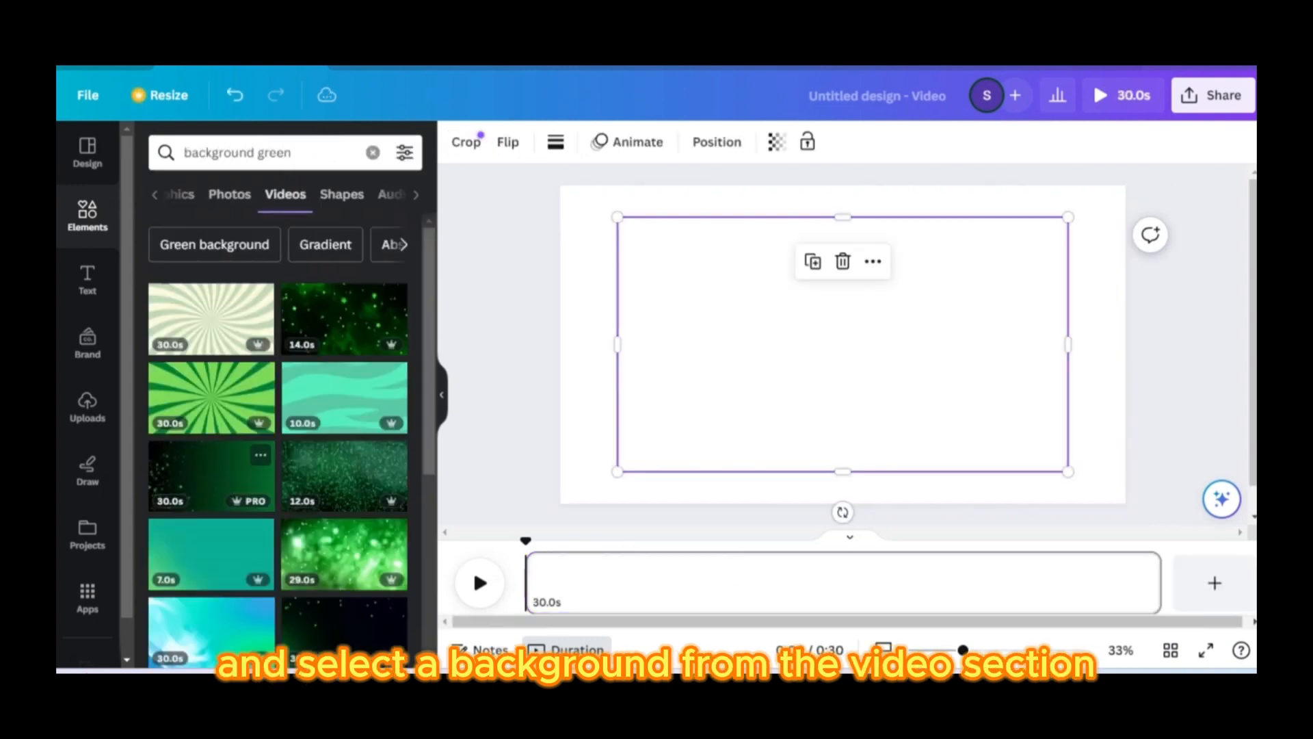
click(211, 476)
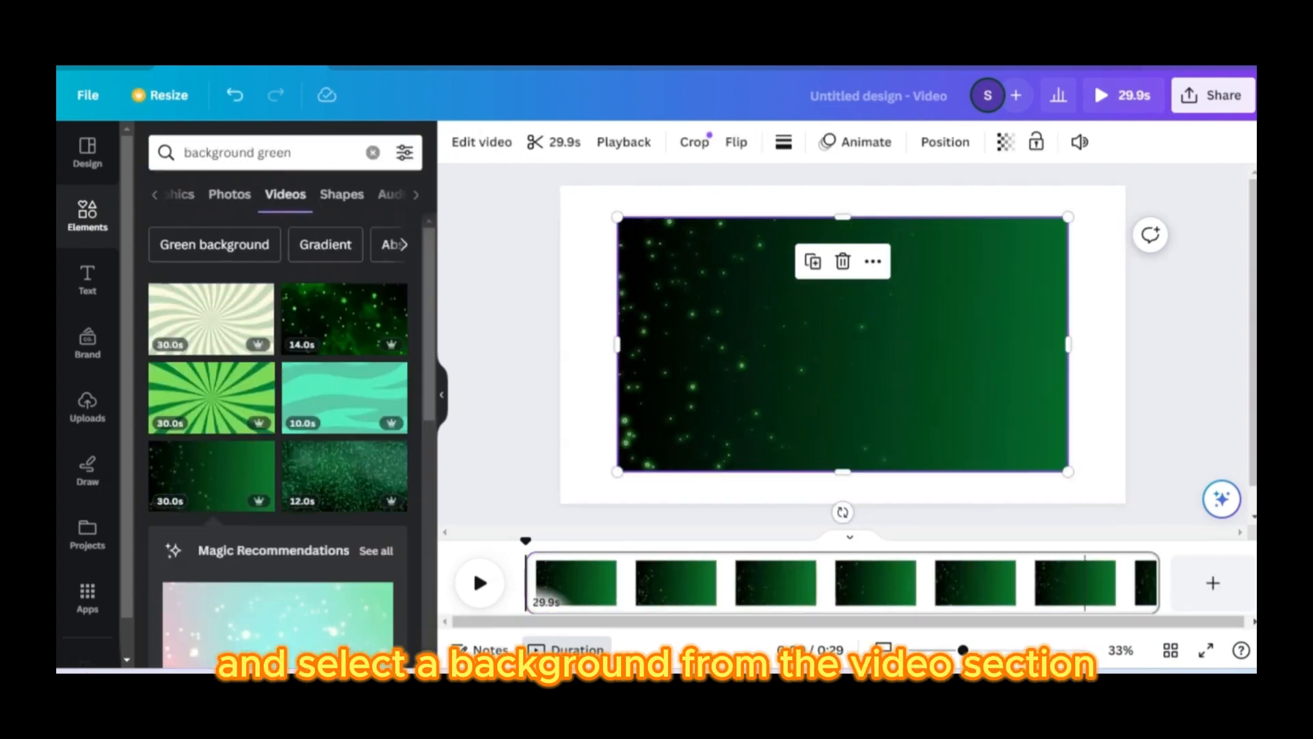
drag(1150, 583, 730, 583)
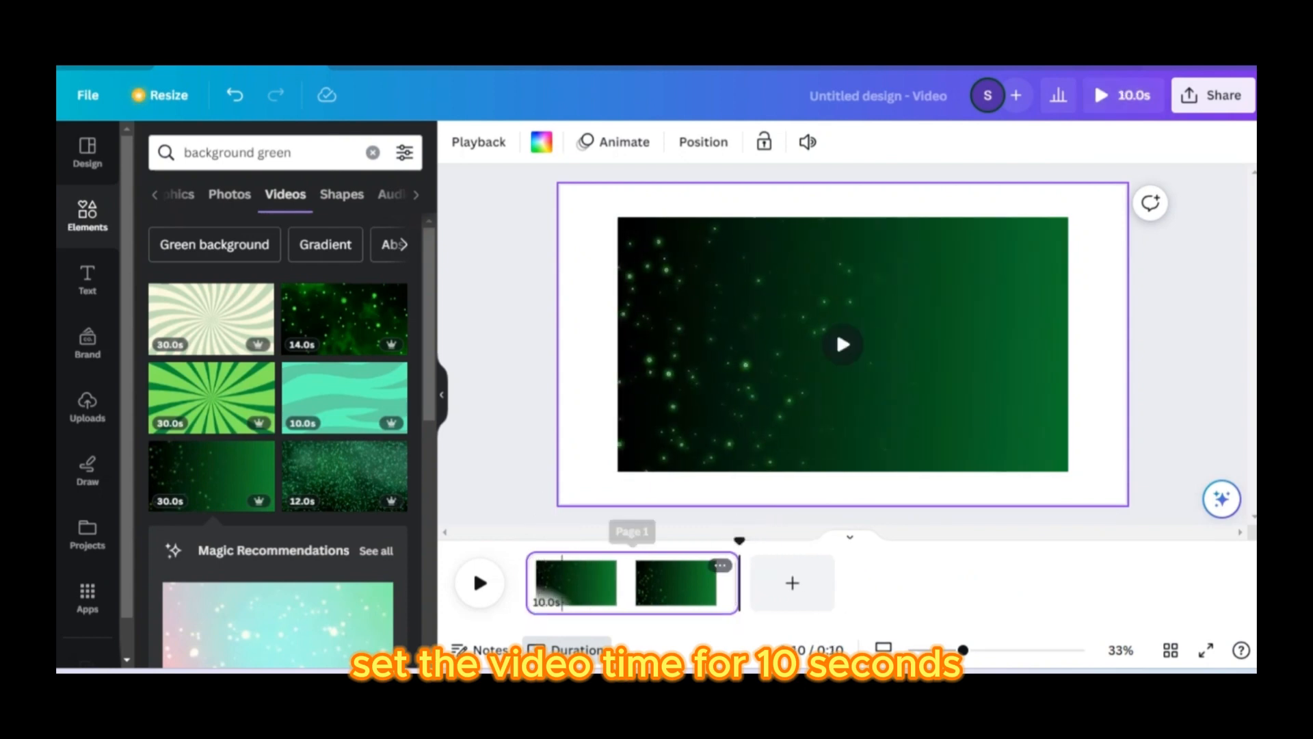
Add a white rounded rectangle in the upper right of the green video and duplicate it into a stack of three boxes
click(372, 153)
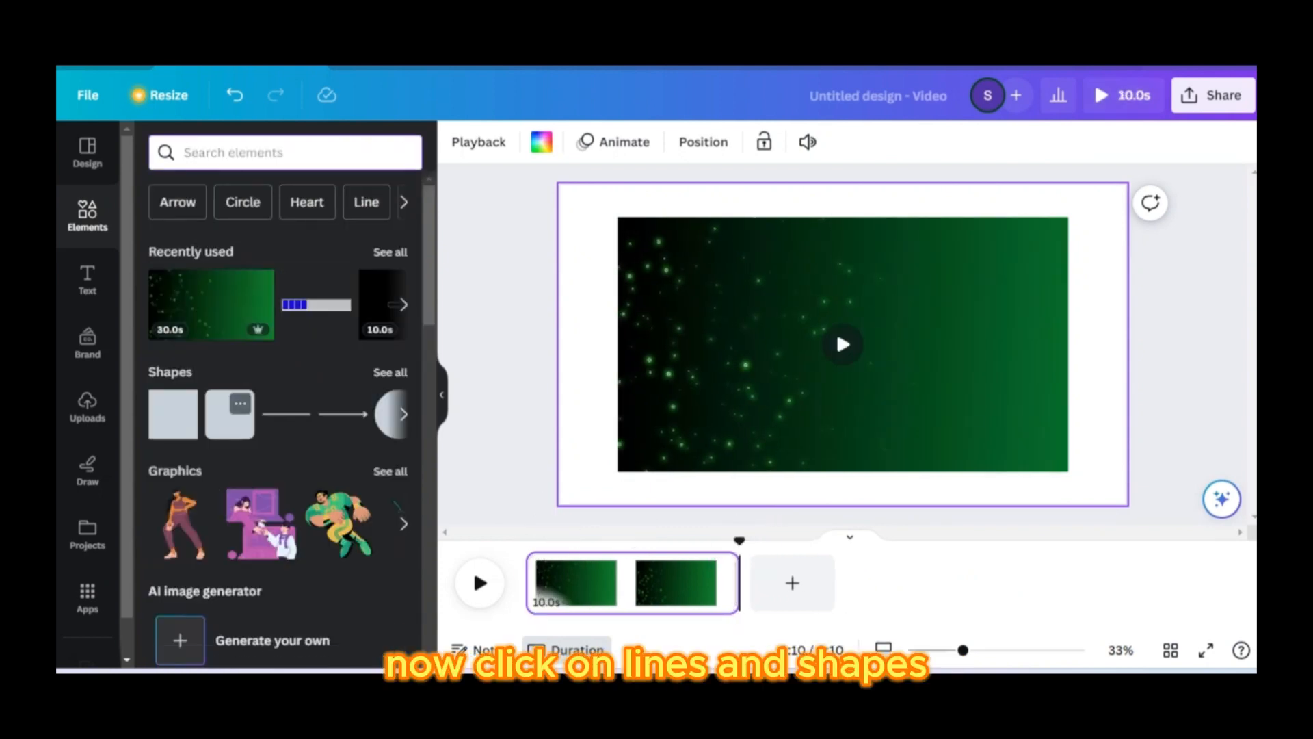
click(230, 414)
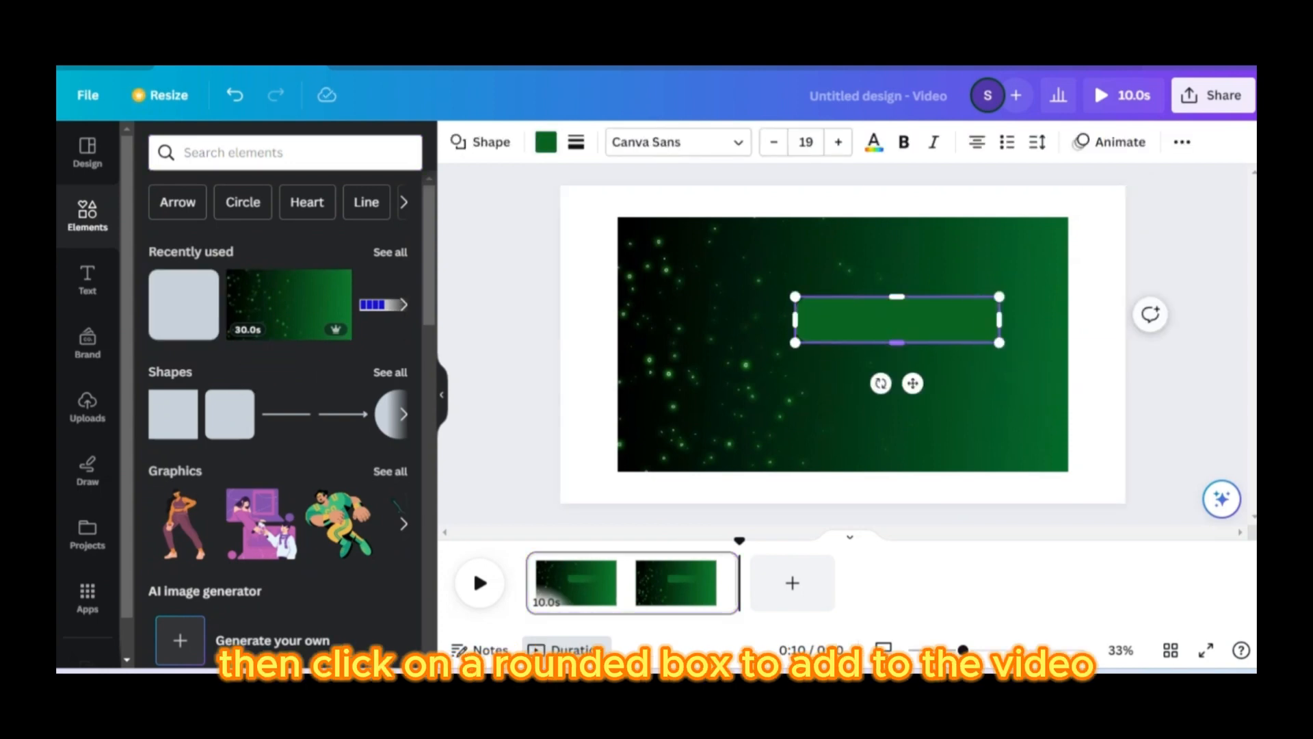
click(546, 142)
click(396, 460)
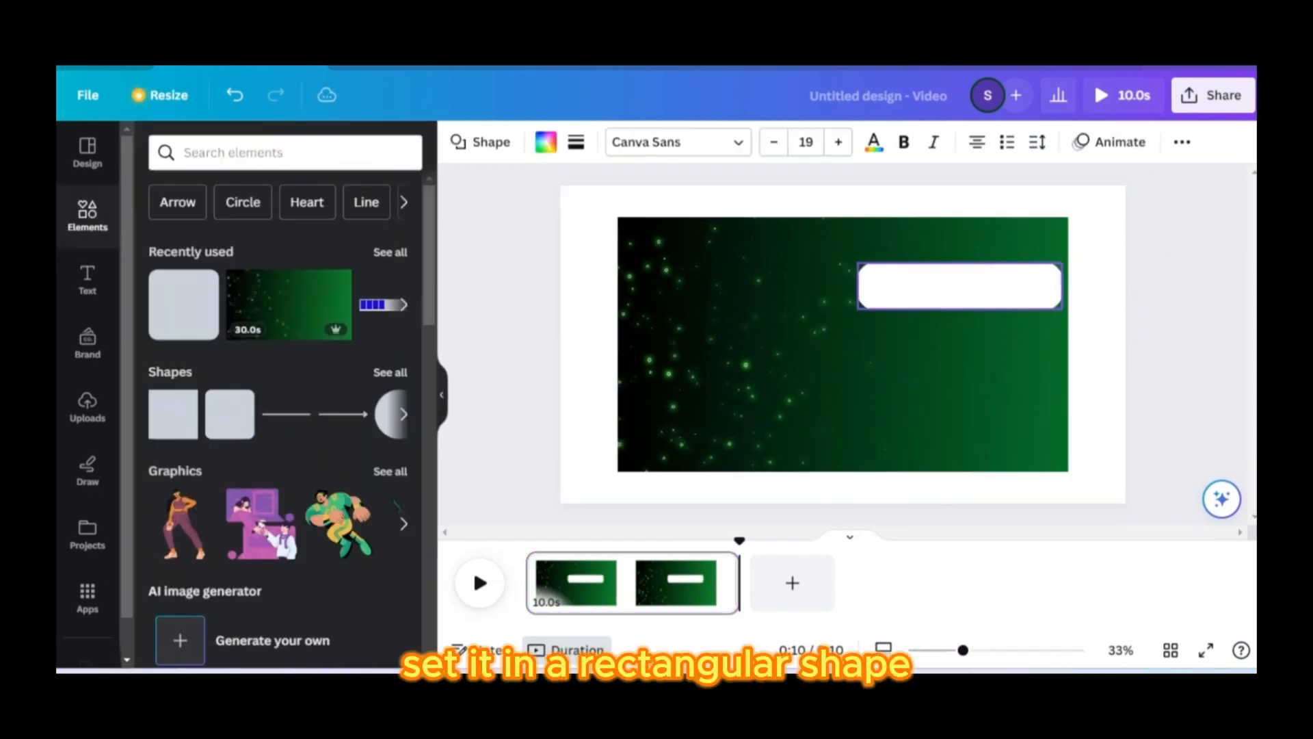
drag(885, 309, 879, 309)
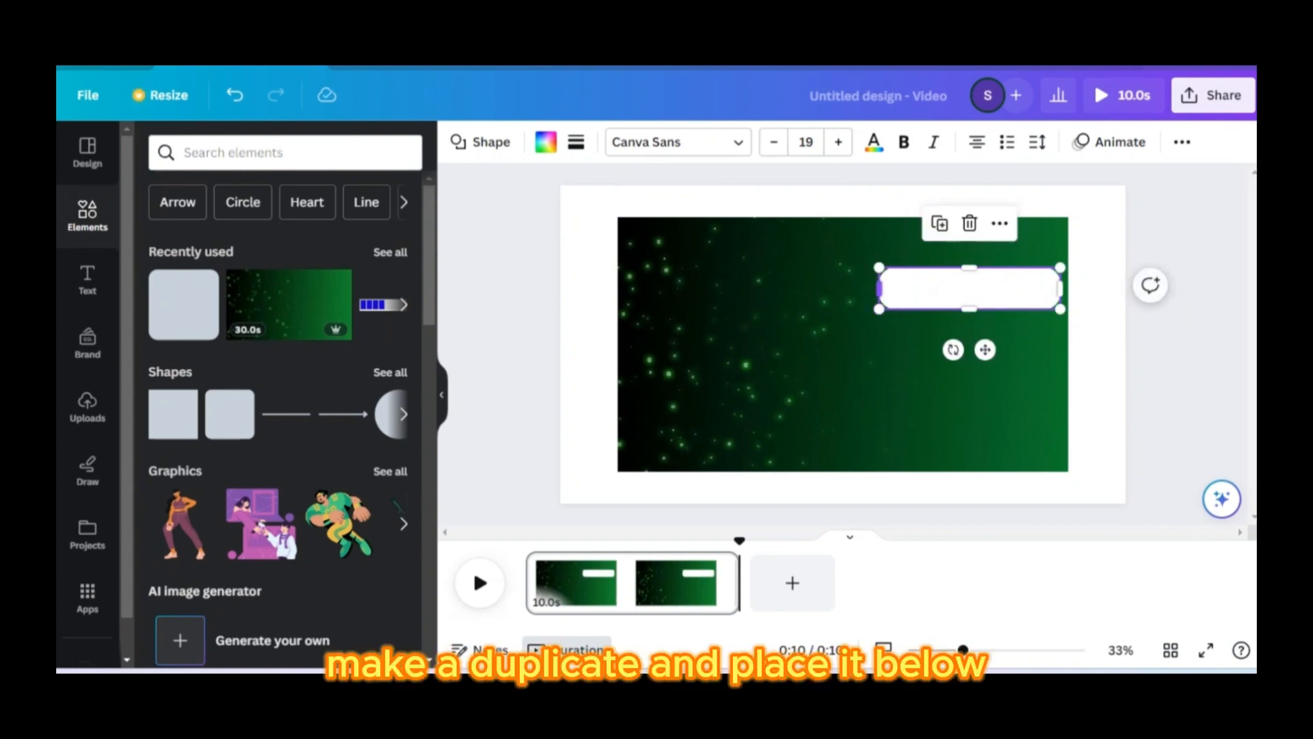
click(939, 223)
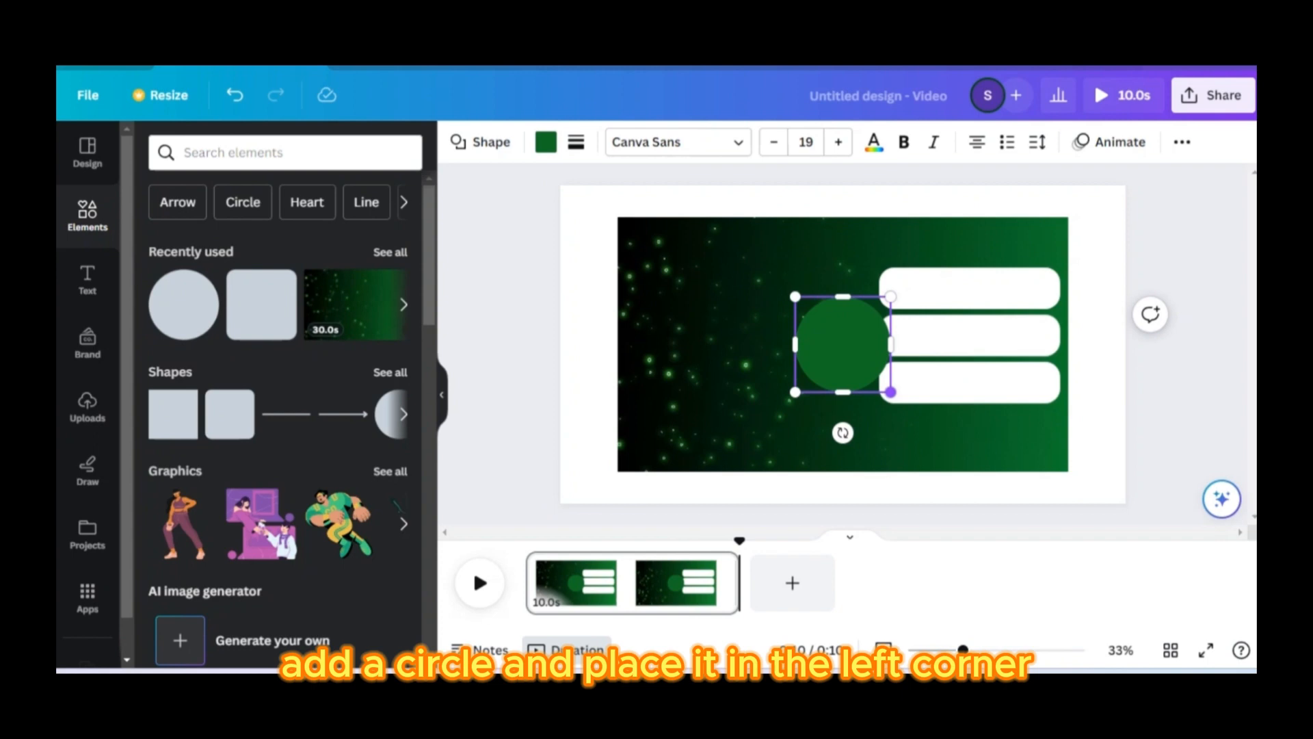
Place a light green circle in the video's upper-left corner and put smaller copies beside each of the three white boxes
drag(841, 340, 654, 267)
click(546, 142)
drag(684, 297, 866, 290)
click(250, 587)
click(752, 307)
click(646, 260)
click(616, 193)
drag(889, 313, 884, 309)
click(833, 223)
drag(1080, 316, 1012, 314)
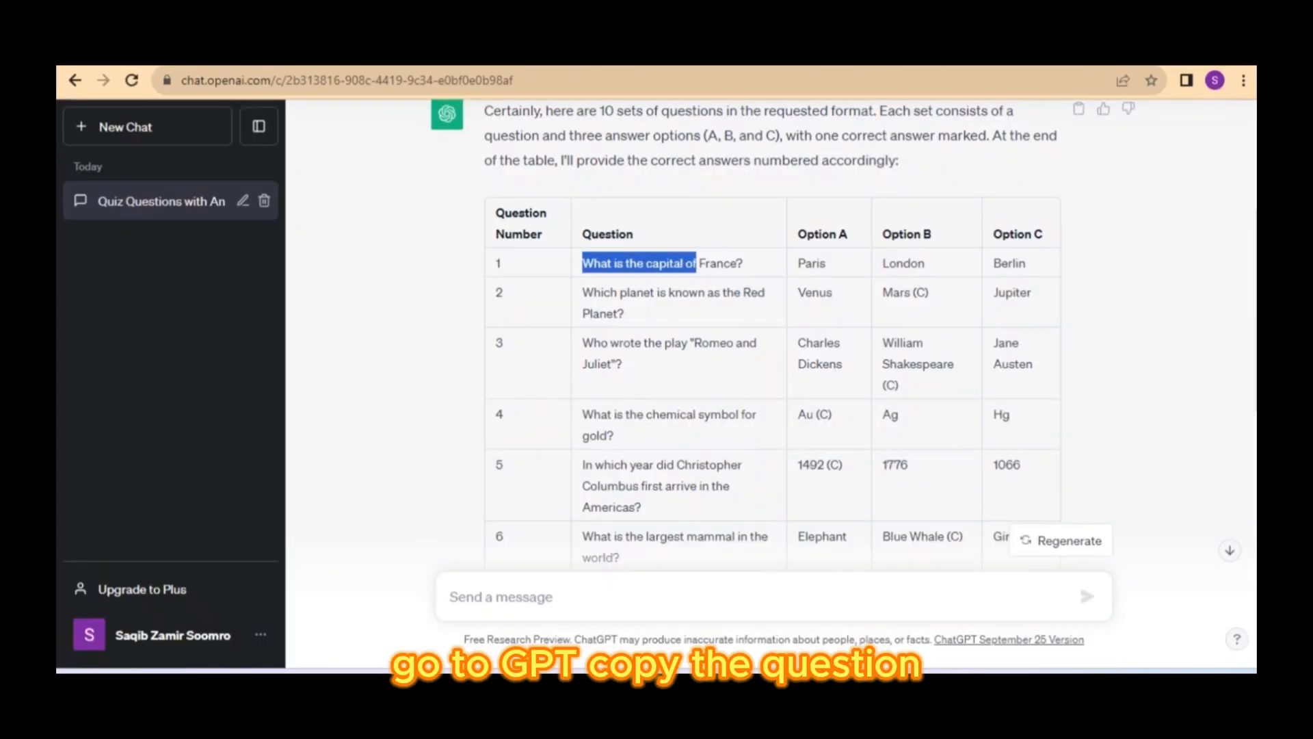
Copy "What is the capital of France?" from ChatGPT and add it in Canva as a yellow heading above the answer boxes
right_click(732, 265)
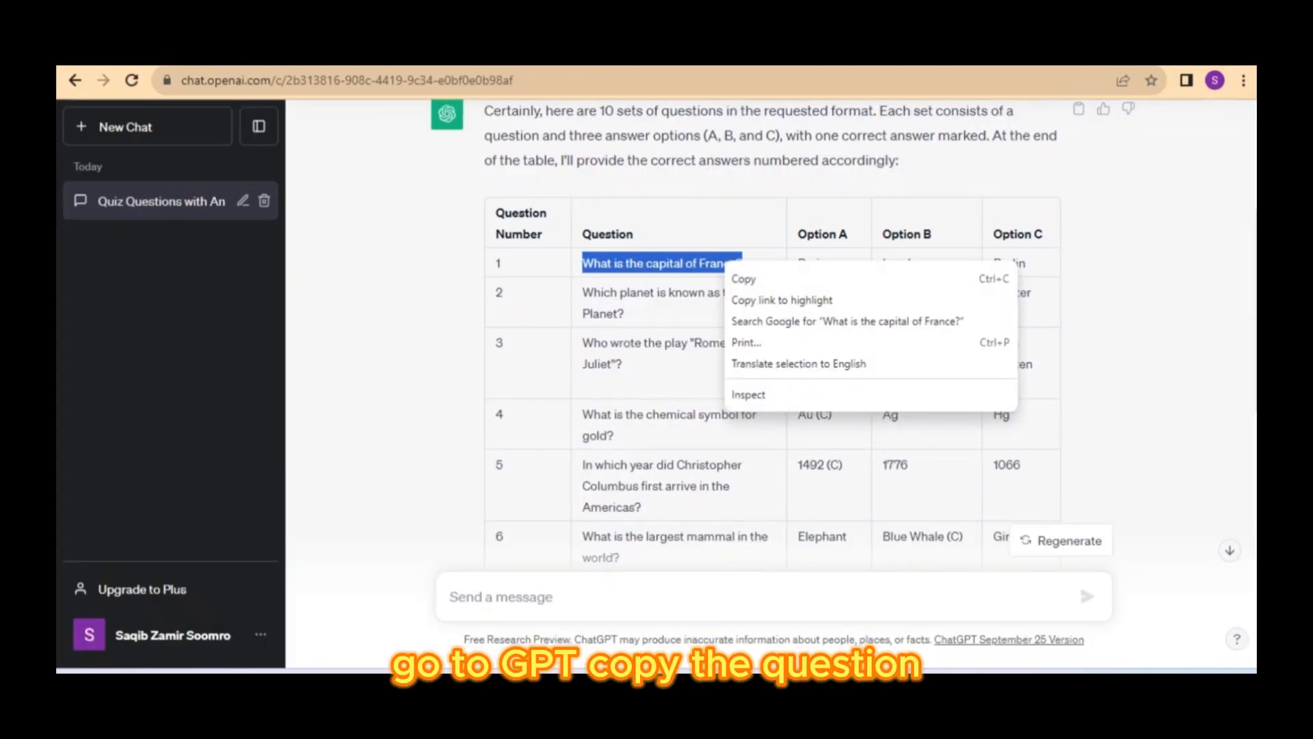
click(749, 278)
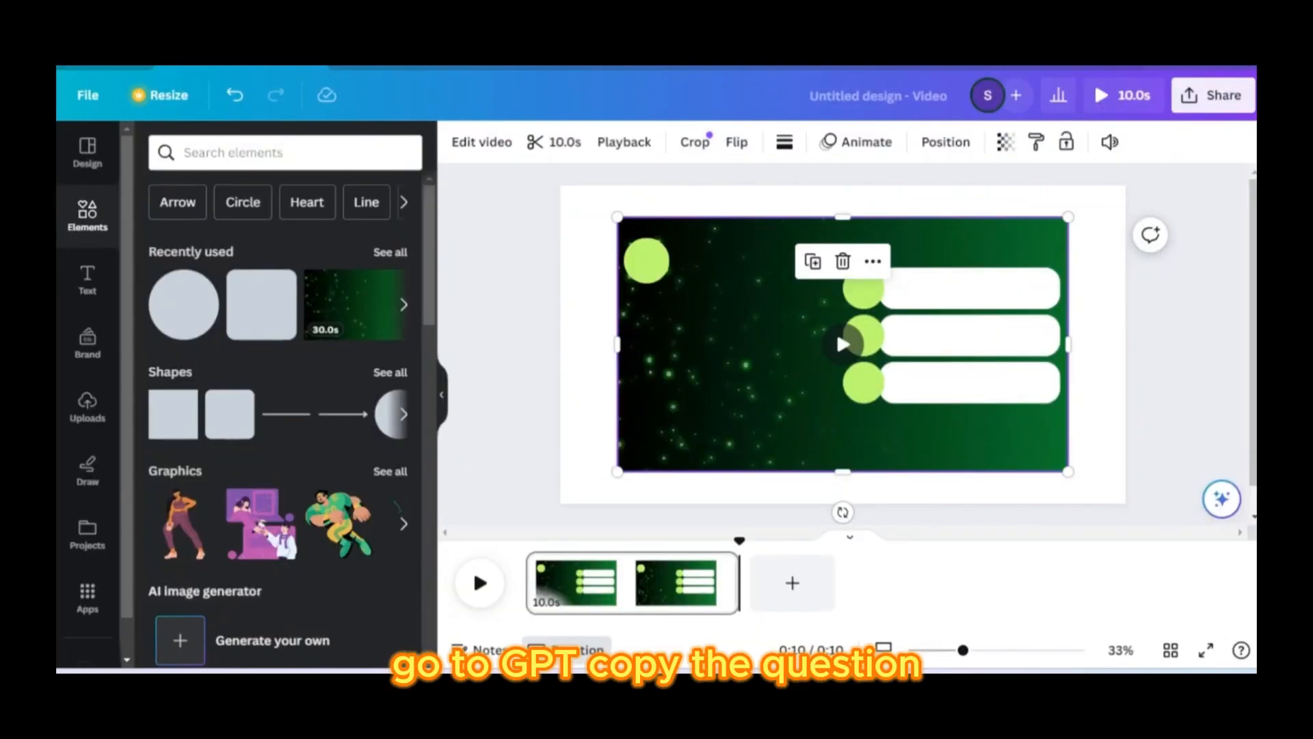
click(87, 280)
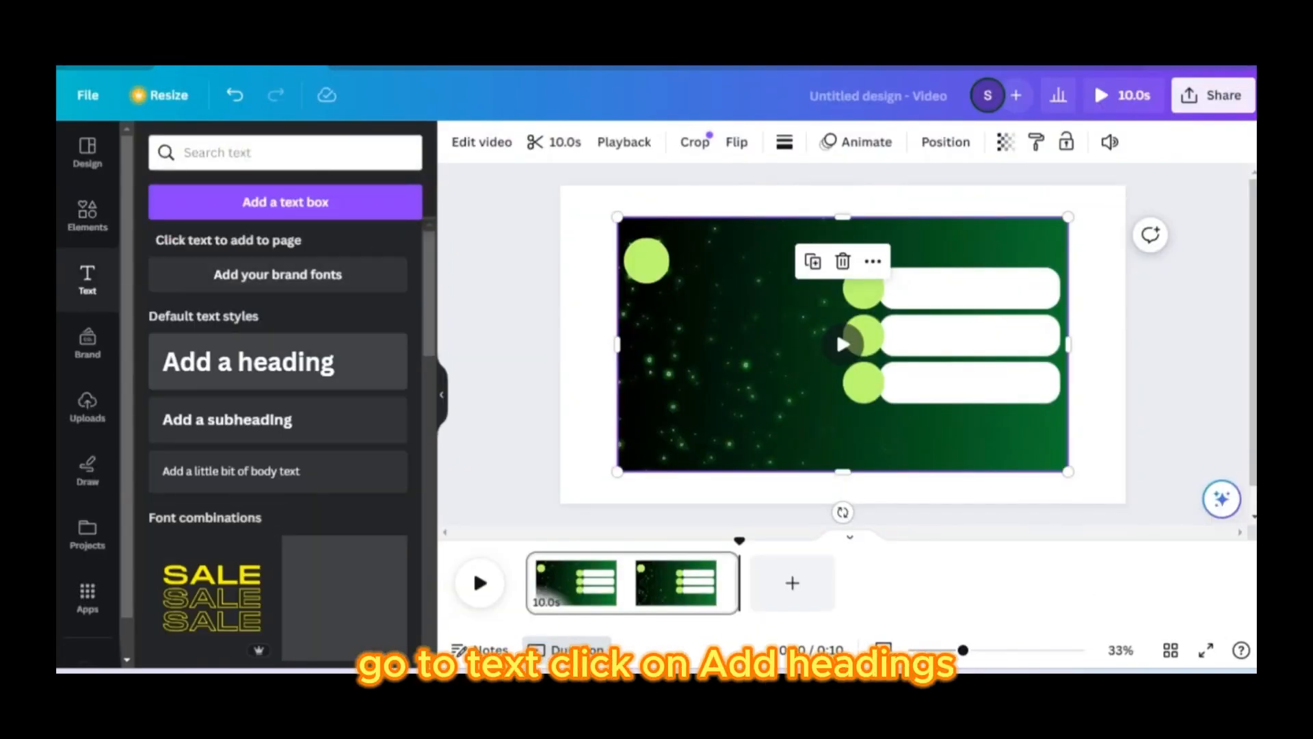
click(277, 362)
drag(969, 366, 1021, 375)
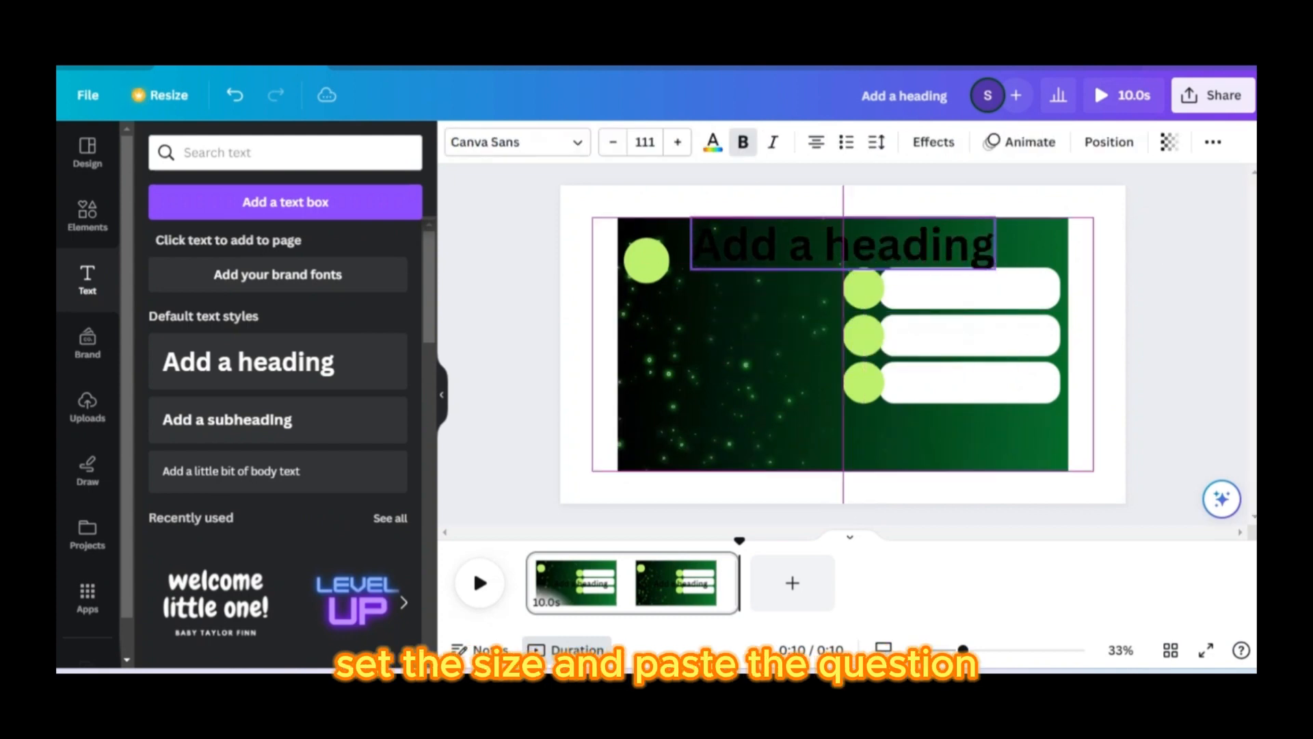
drag(844, 240, 832, 238)
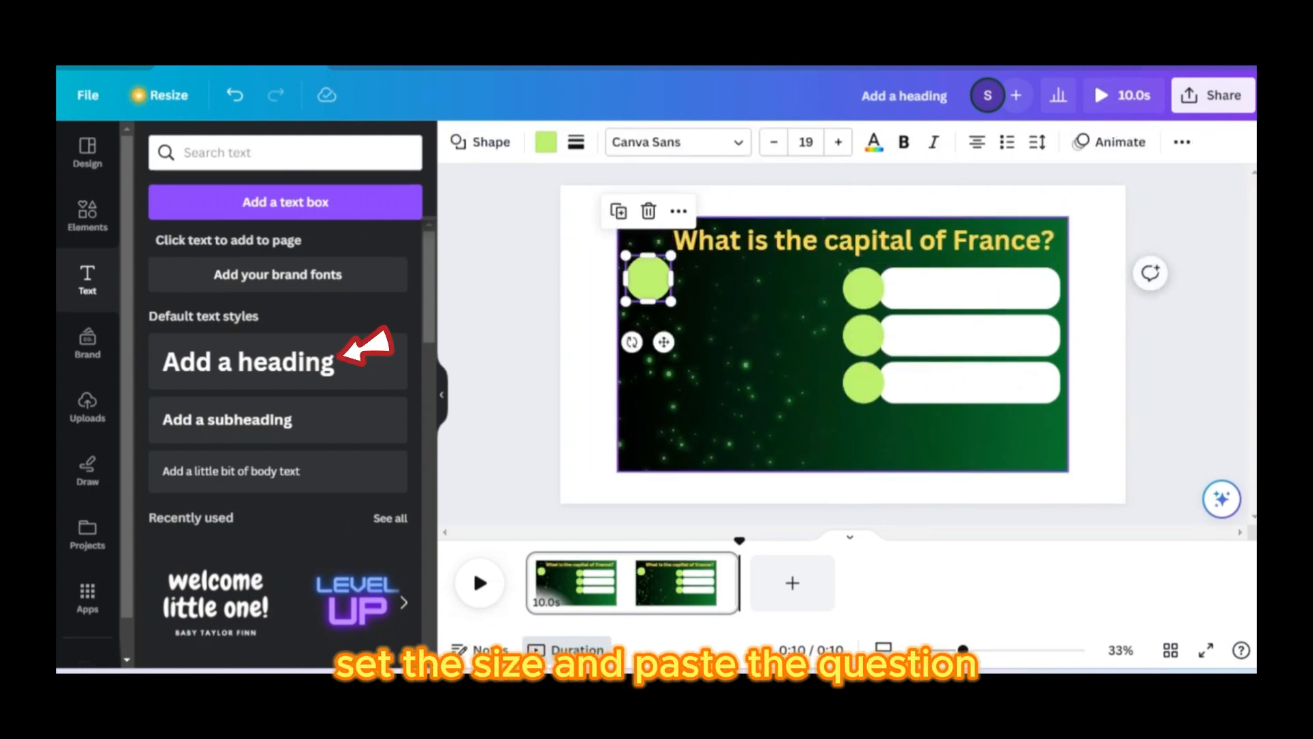
Add a heading reading "1" and fit it inside the upper-left circle at size 82
click(335, 359)
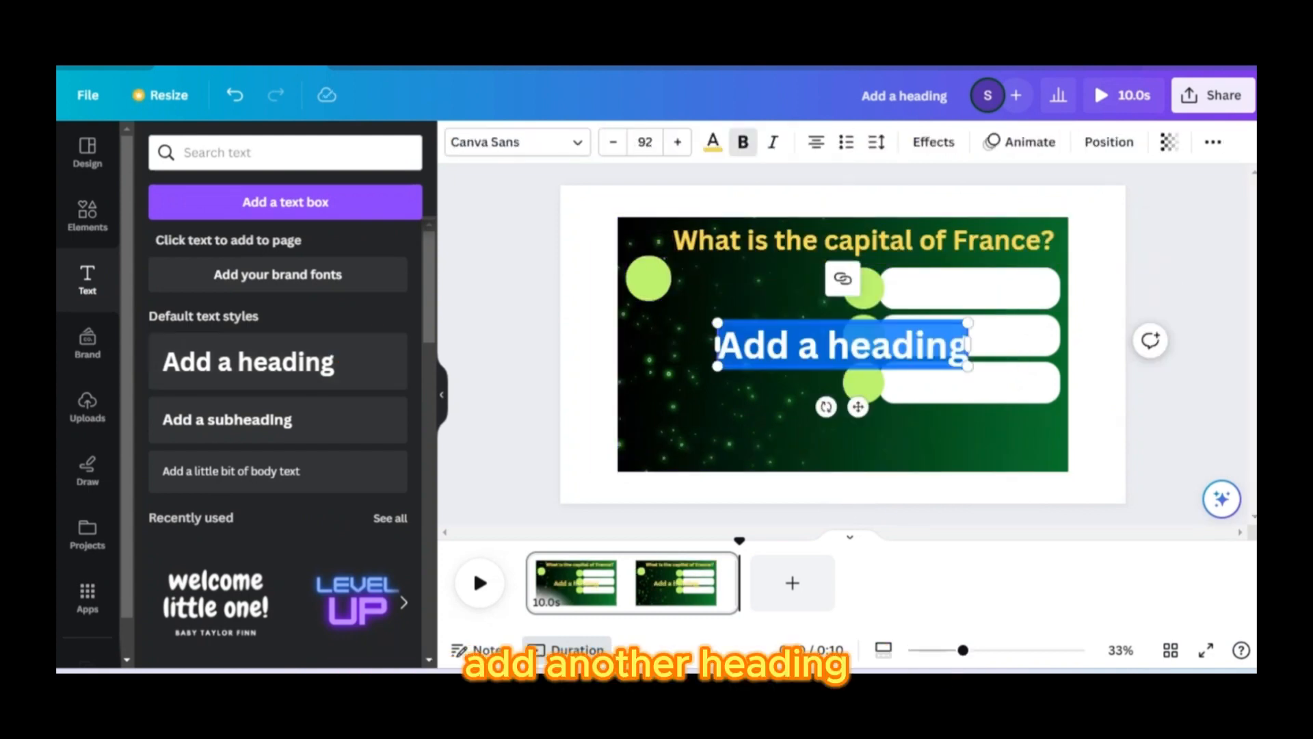
text(1)
drag(858, 407, 686, 350)
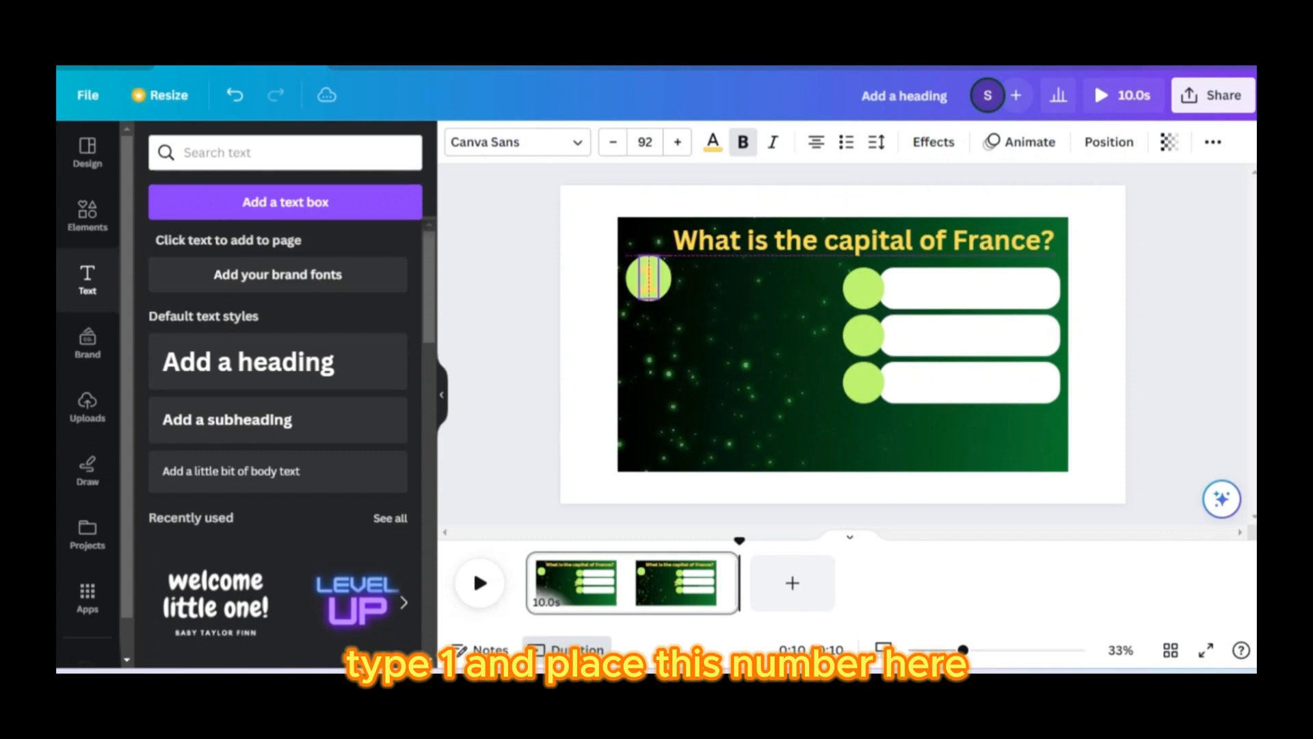
drag(659, 299, 657, 295)
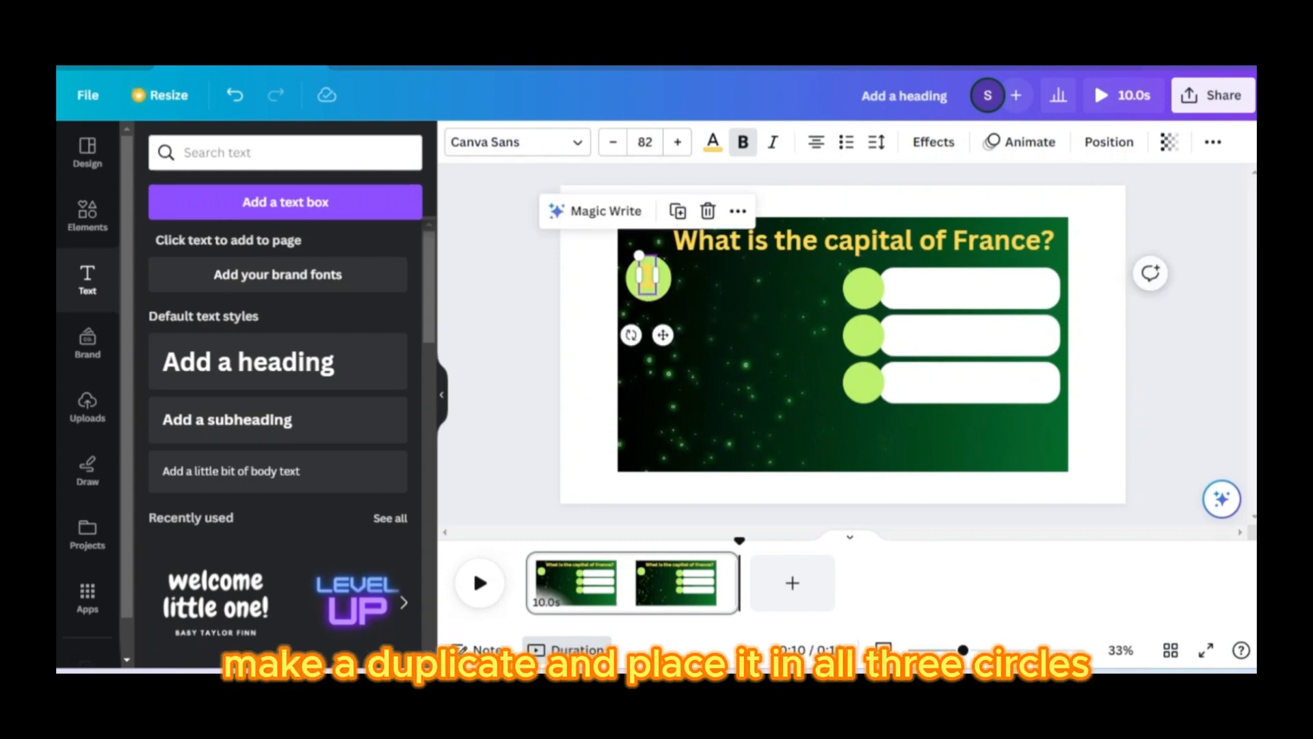
Duplicate the black "1" and centre a copy in each of the three circles beside the answer boxes
drag(668, 342, 878, 347)
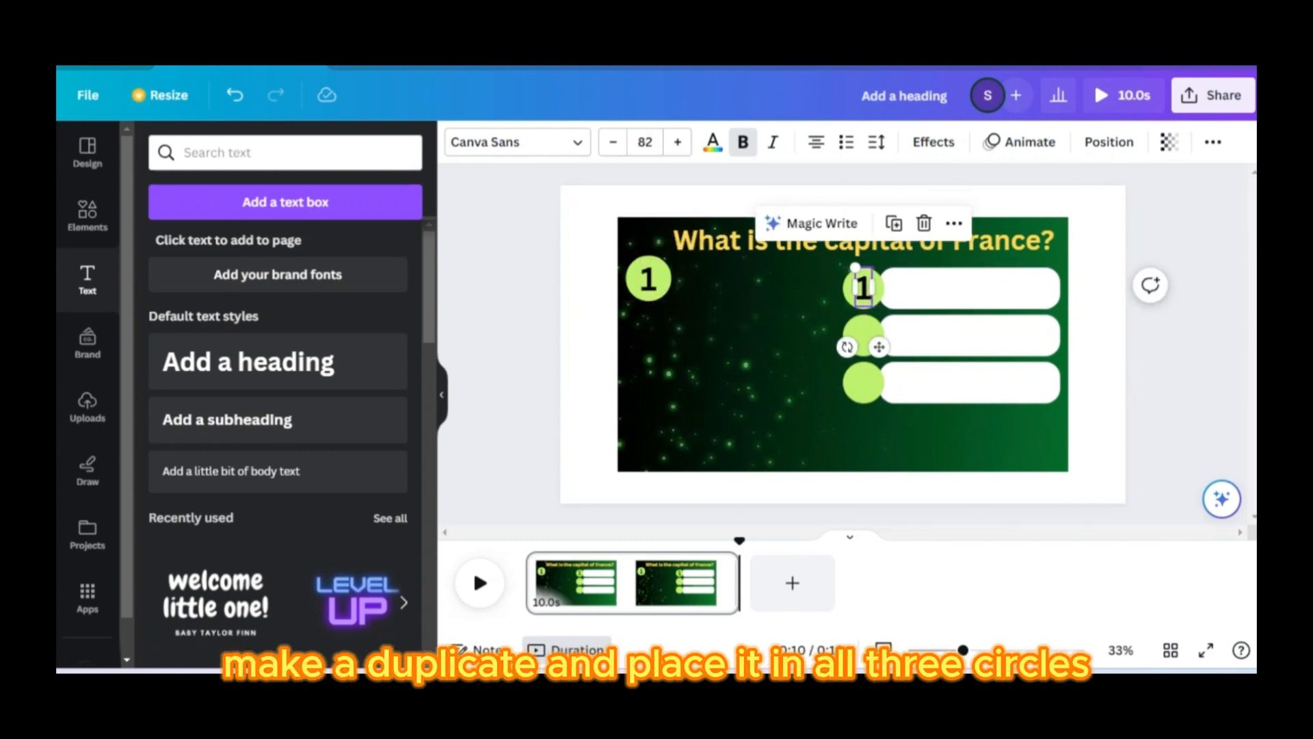
key(ctrl+d)
drag(1093, 355, 879, 396)
click(894, 273)
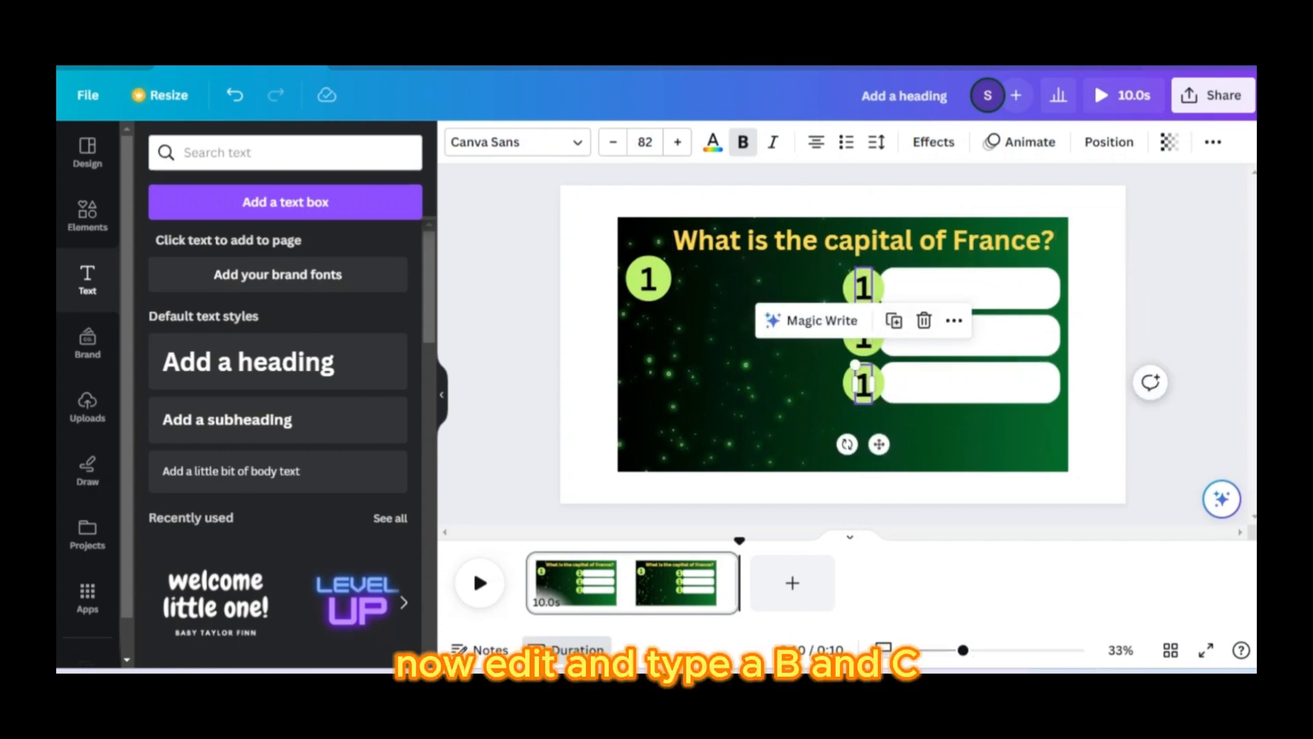
Change the three copied numbers in the answer circles to a, b and c from top to bottom
double_click(863, 288)
text(a)
click(863, 336)
double_click(864, 384)
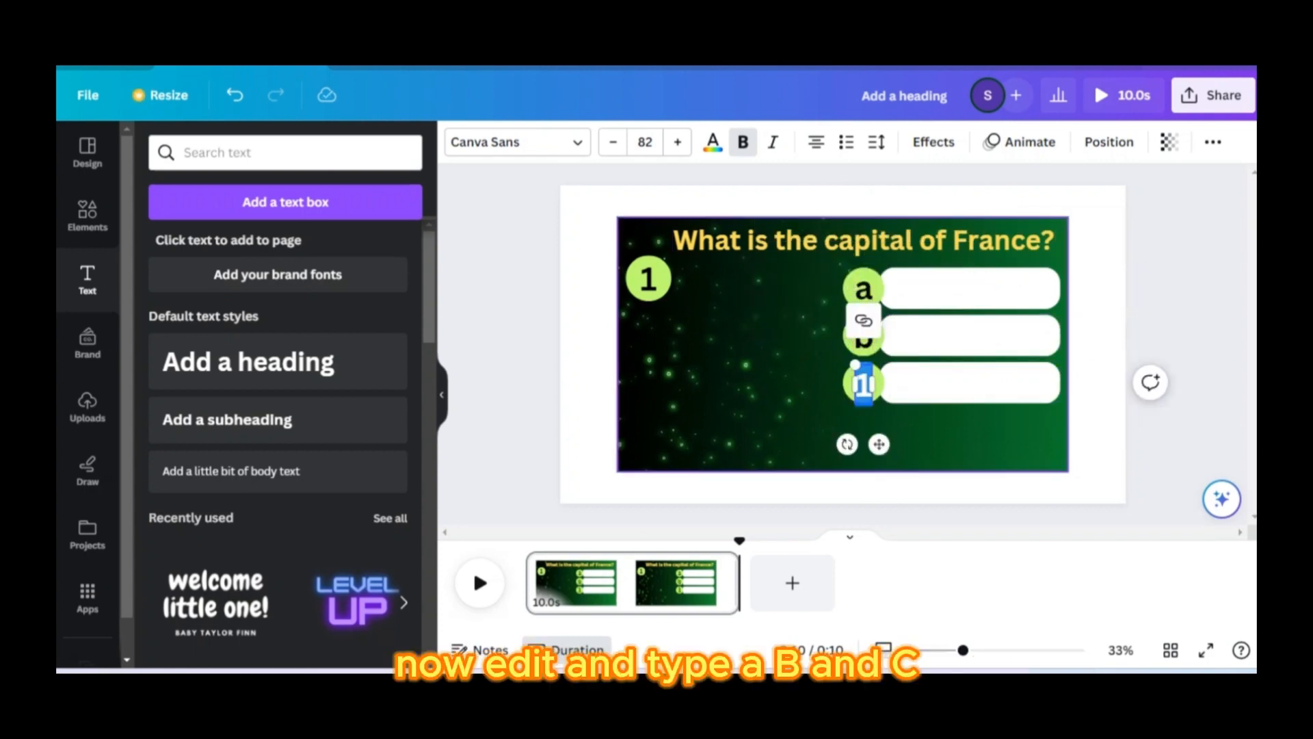
text(c)
Search the elements for "loading bar" and add the 5-second LOADING video with the blue bar
click(848, 432)
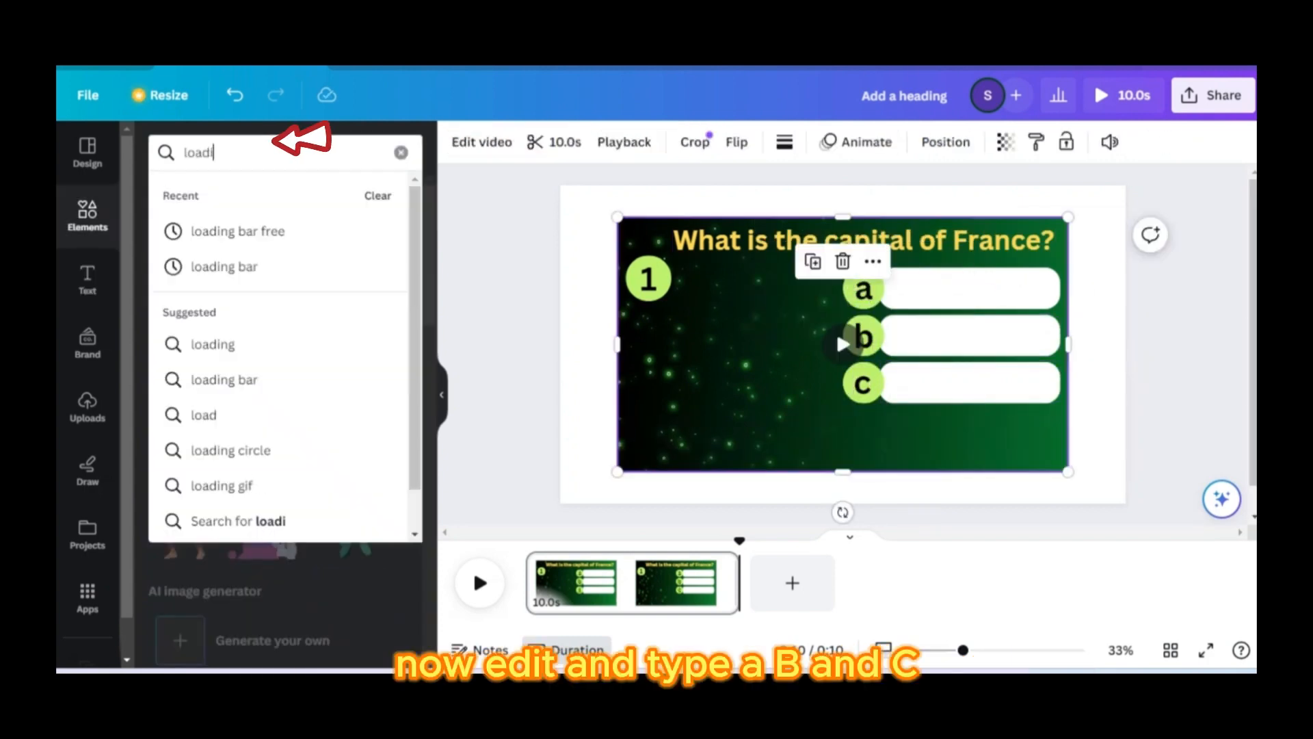
text(ing)
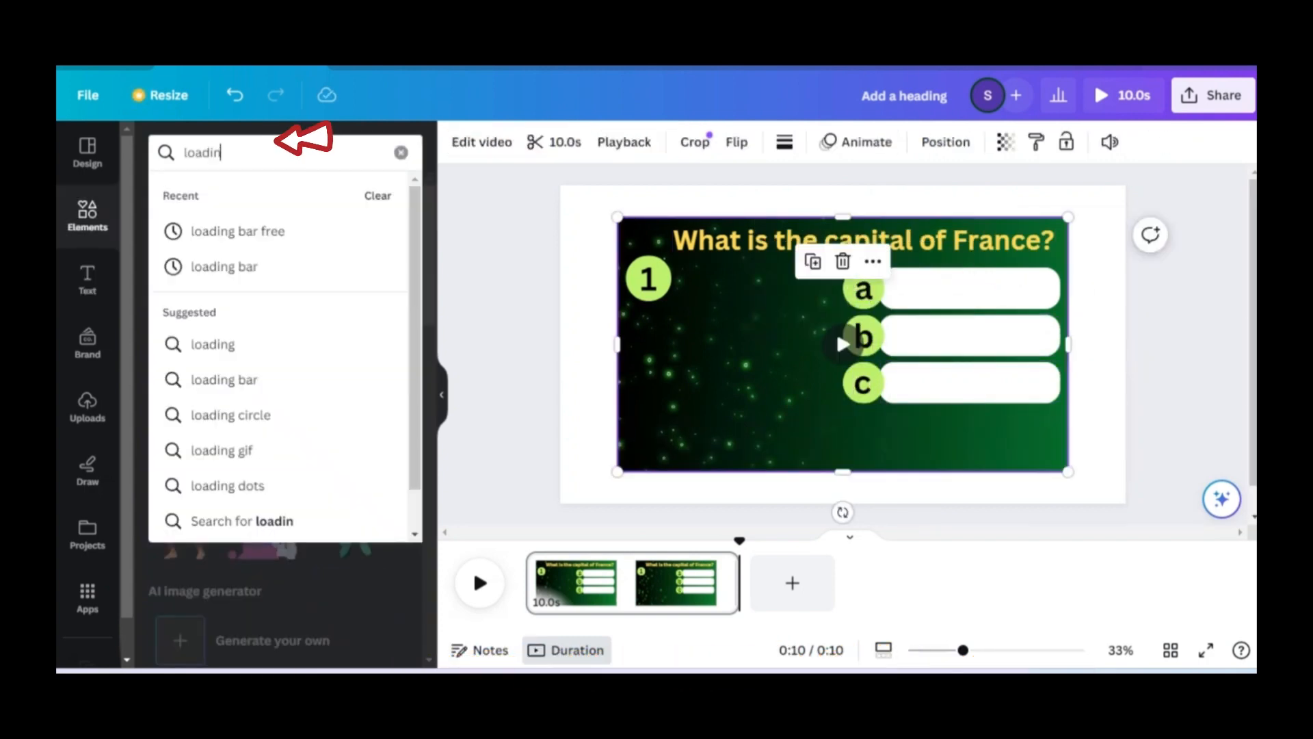
text( bar)
key(Return)
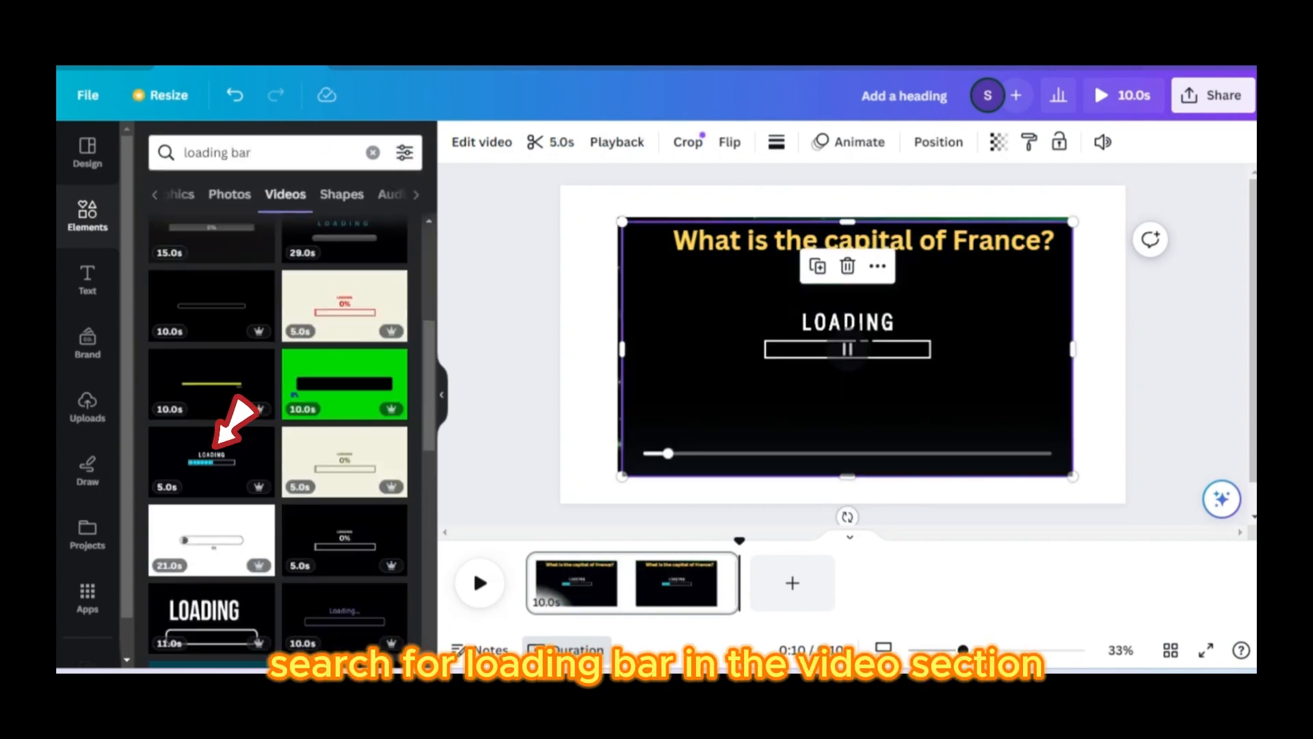
Crop the loading video down to its blue bar and place it at the bottom centre of the green background
drag(843, 396, 864, 429)
drag(863, 250, 863, 359)
drag(863, 411, 850, 339)
drag(851, 432, 851, 321)
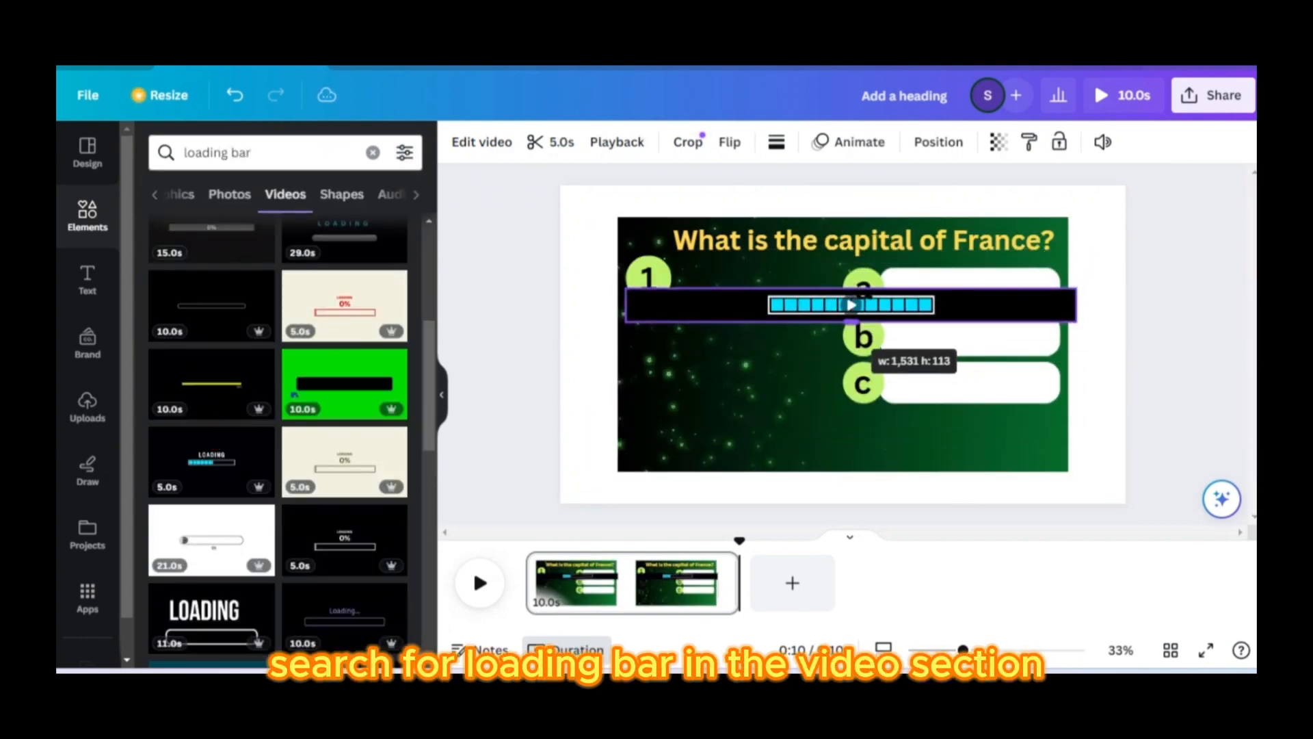
drag(1076, 305, 941, 305)
drag(625, 305, 764, 305)
drag(850, 305, 831, 441)
drag(923, 455, 940, 457)
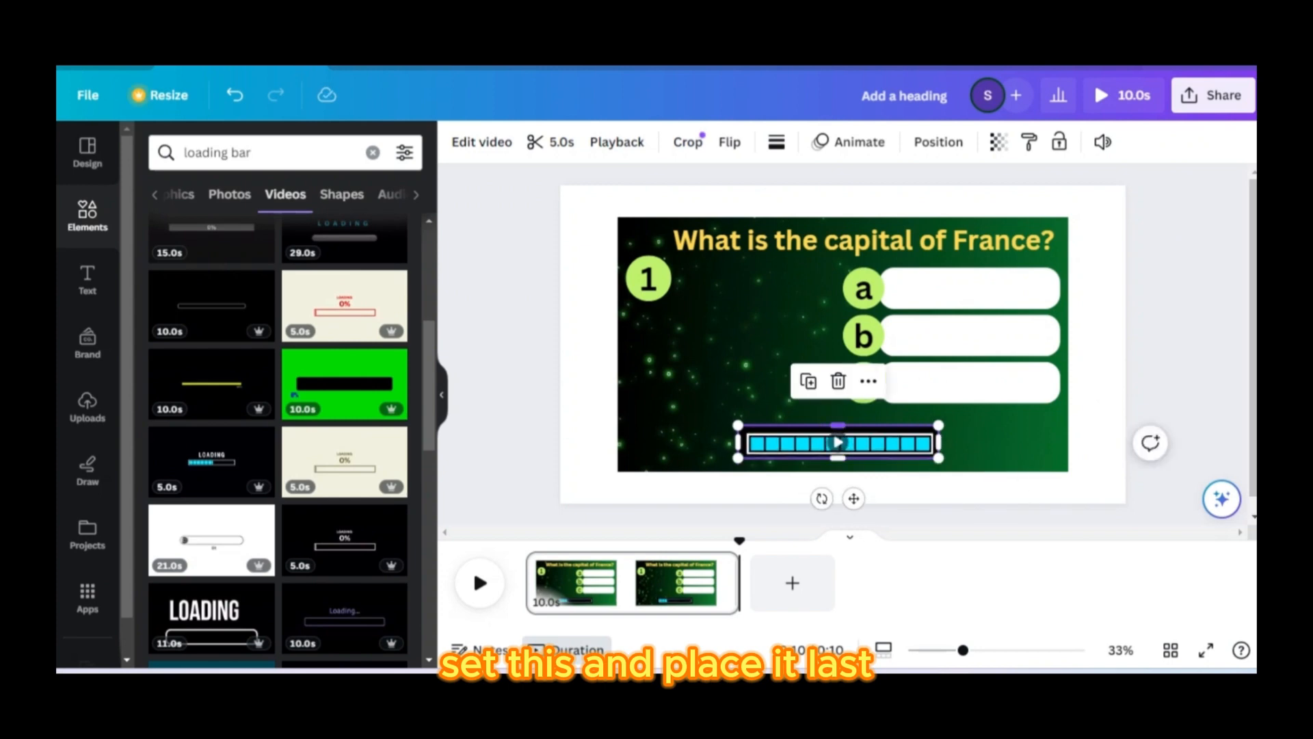
Copy the answer options from ChatGPT and fill boxes a, b and c with duplicated headings reading Paris, London and Berlin
click(786, 397)
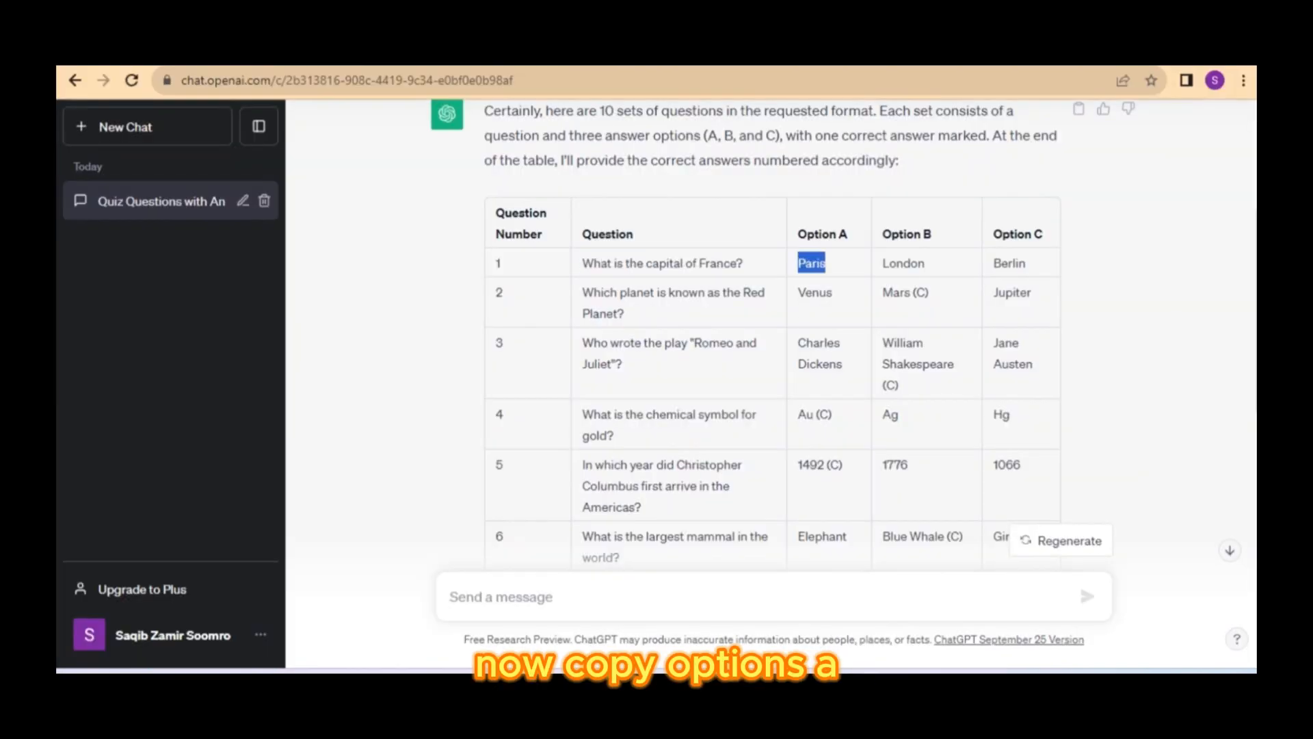
mouse_move(949, 671)
click(949, 605)
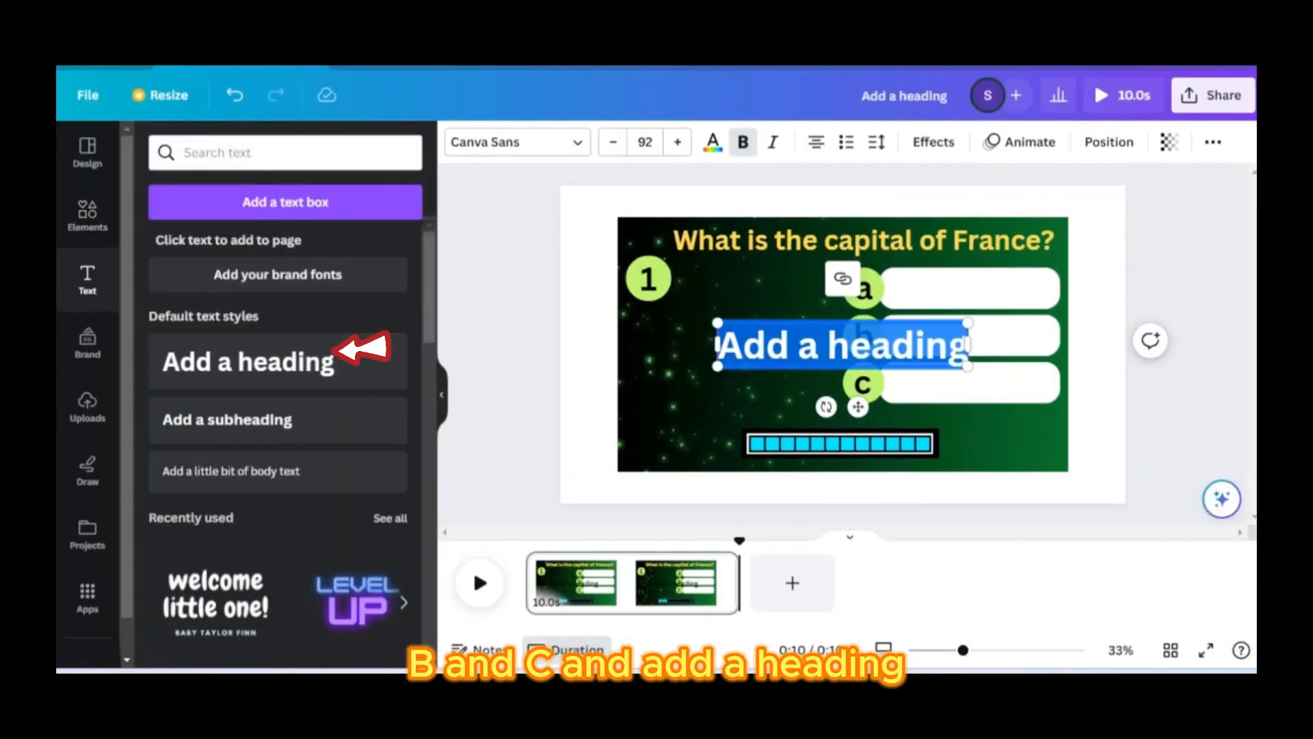
drag(712, 370, 963, 289)
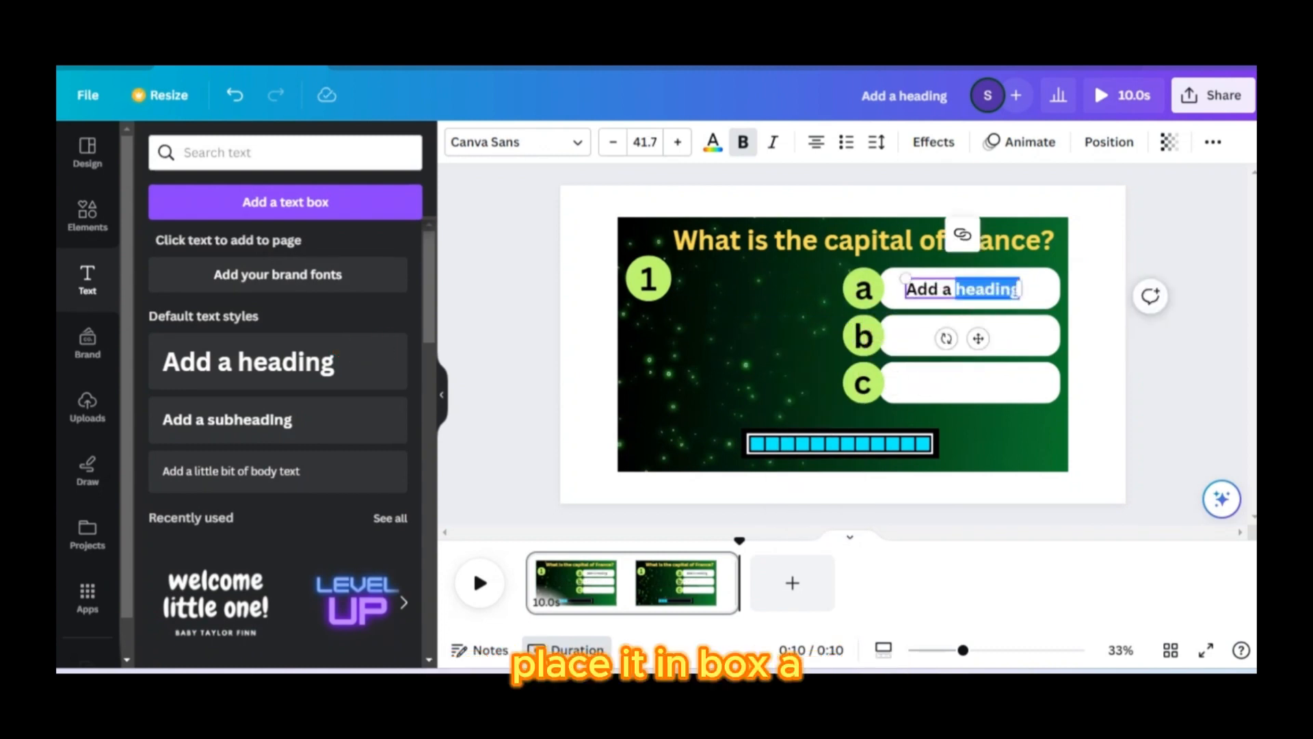
right_click(932, 286)
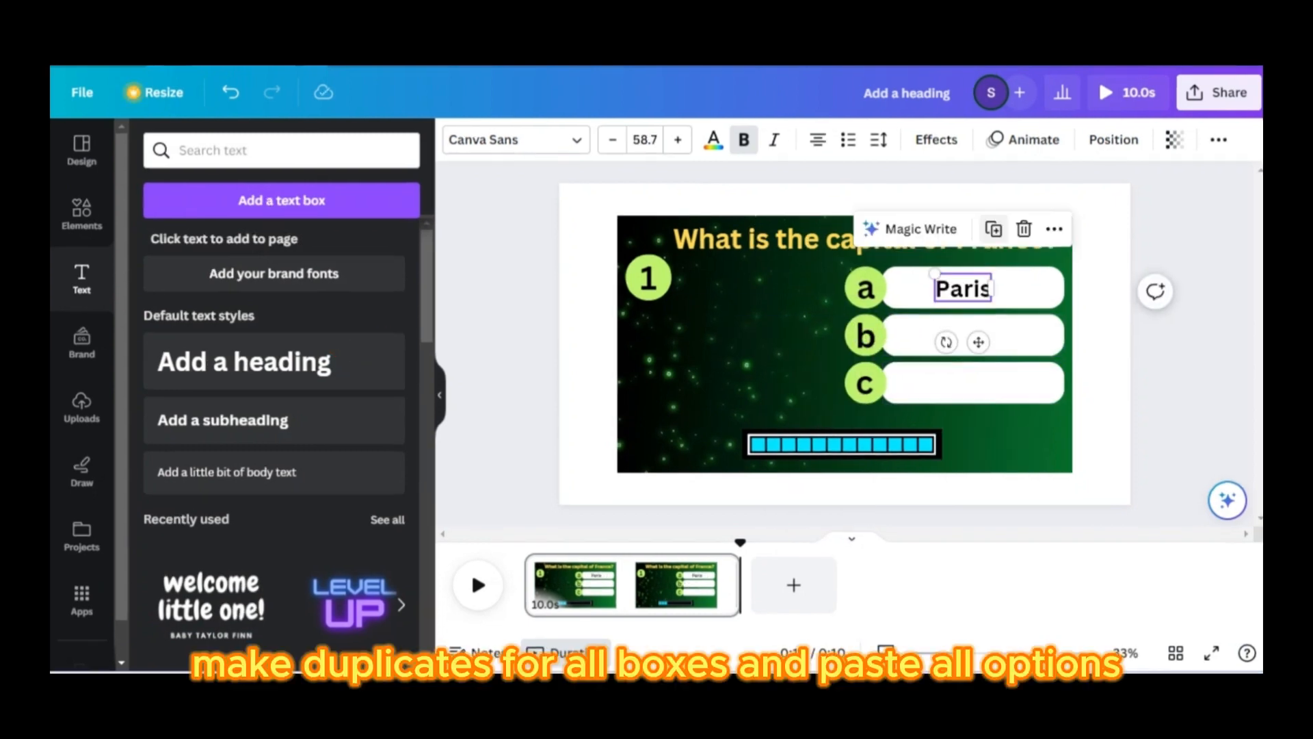
key(ctrl+d)
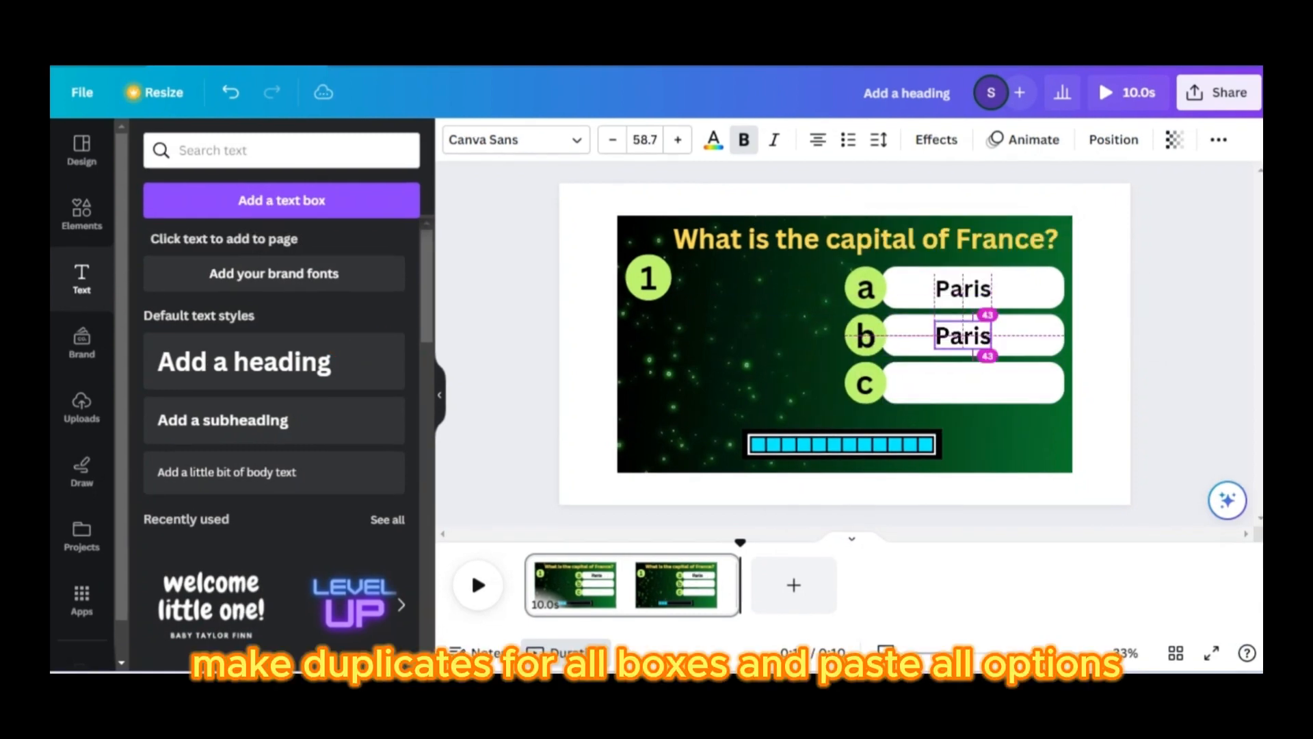
drag(963, 336, 963, 335)
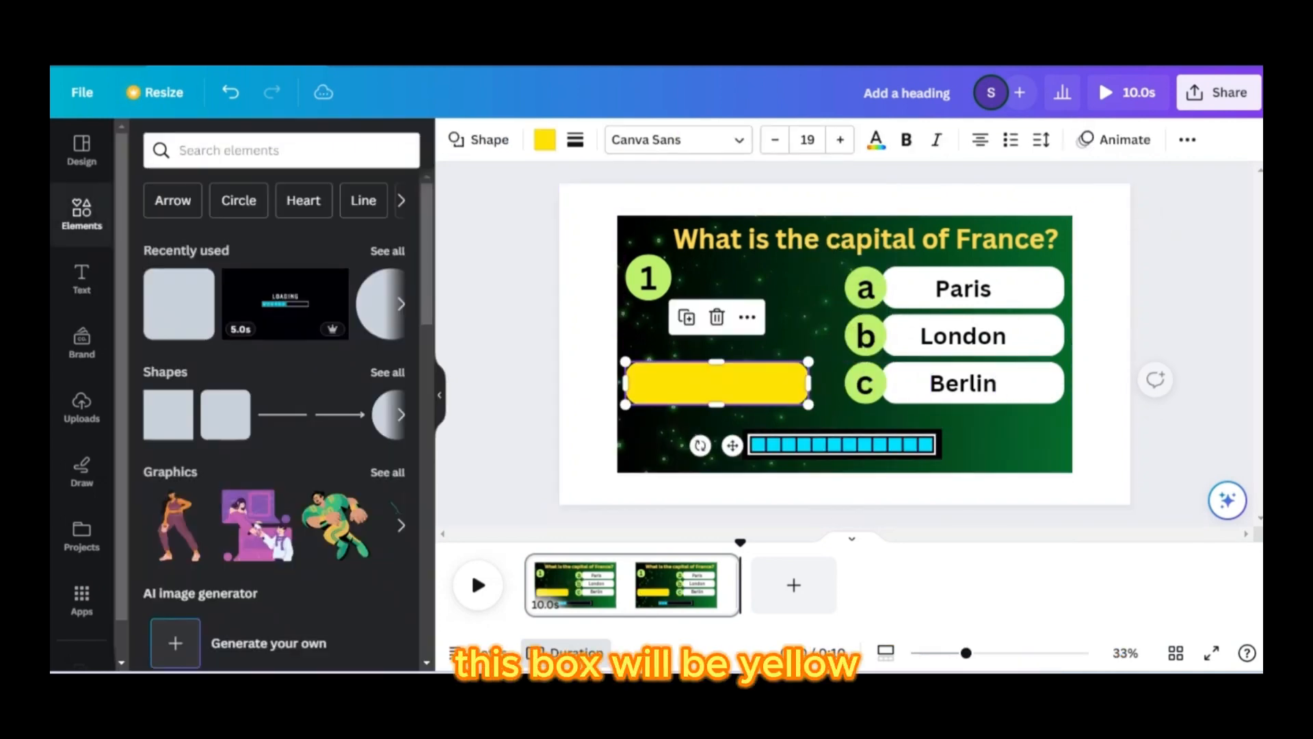
Nudge the yellow box slightly lower and group the circle, letter, box and text of options a, b and c as three separate groups
drag(716, 385, 717, 392)
click(865, 284)
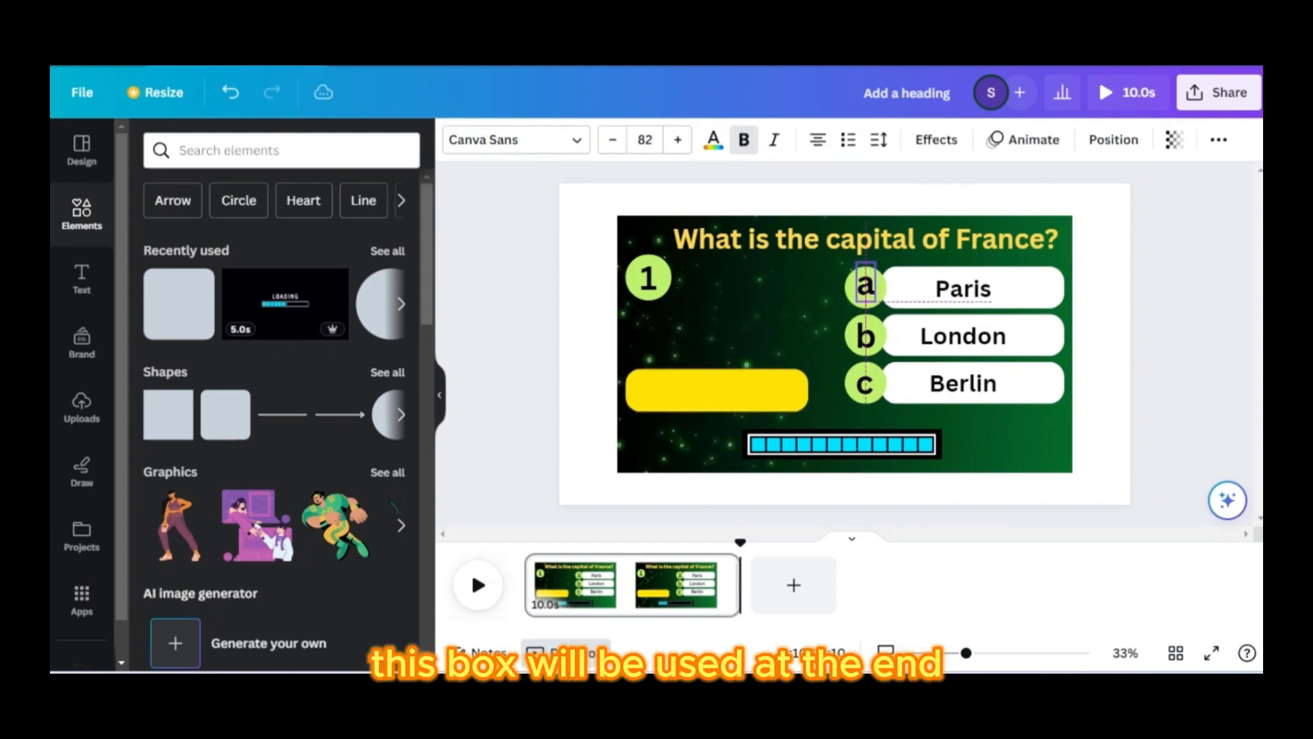
shift+click(971, 288)
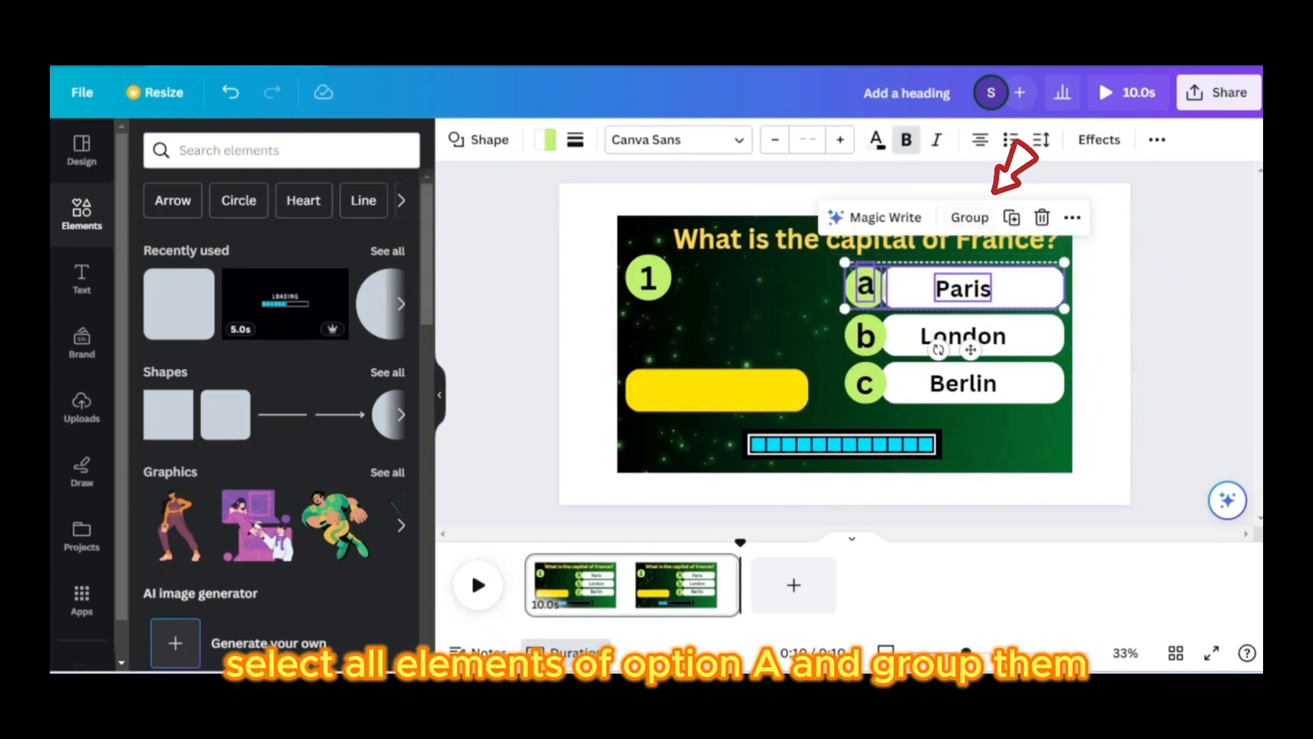
click(969, 217)
shift+click(971, 336)
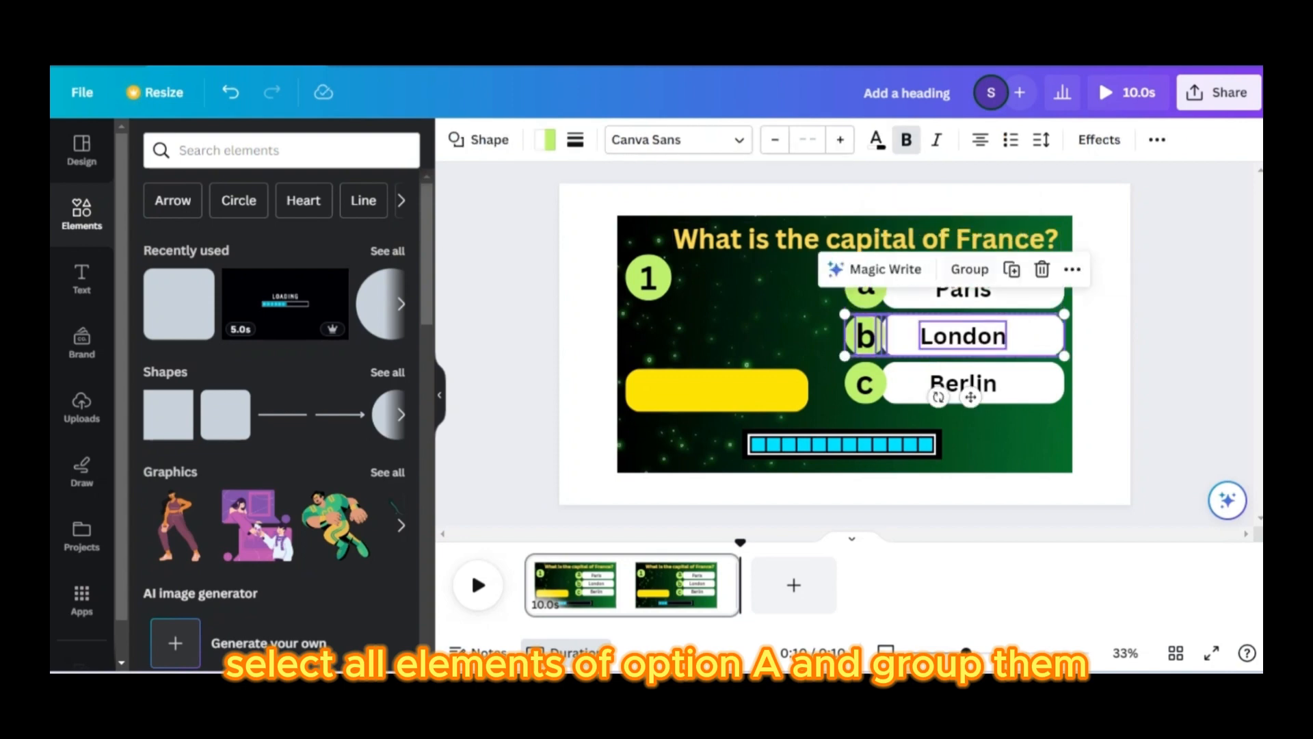
click(970, 267)
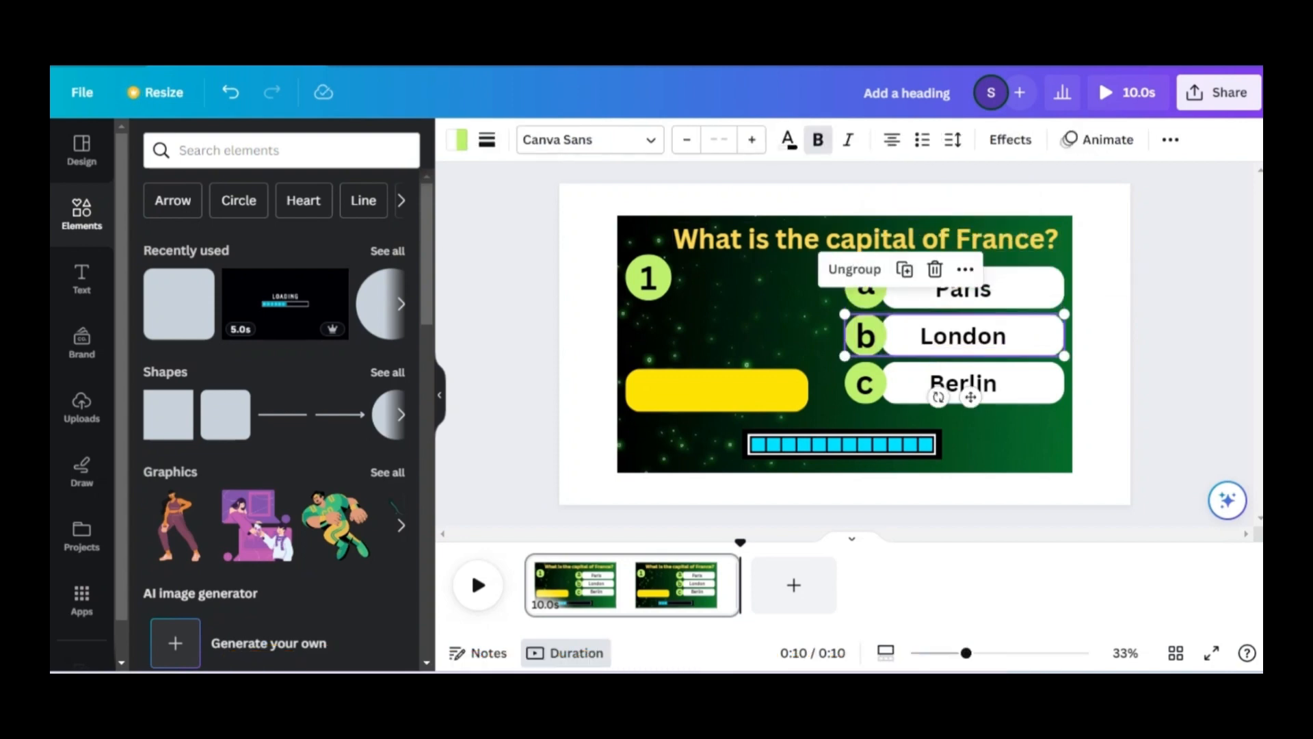
shift+click(971, 383)
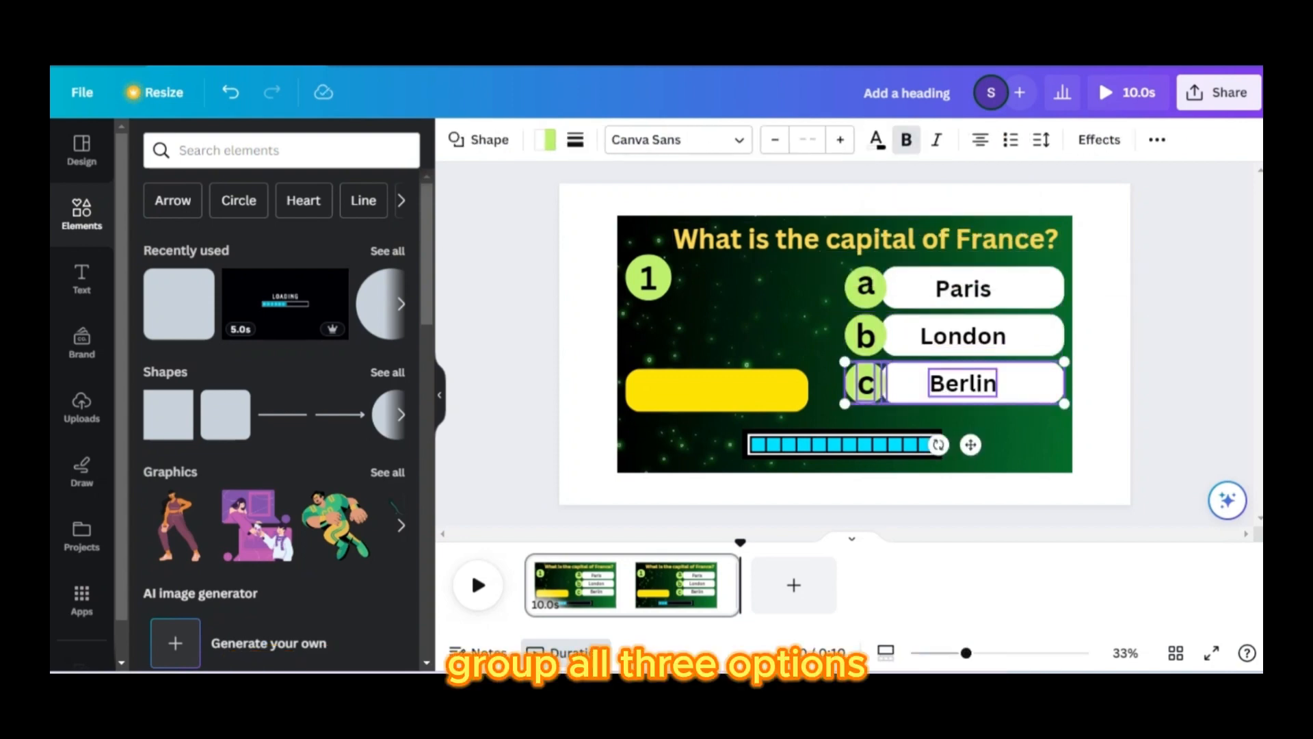
click(969, 314)
Animate the question and answer options with Fade, the yellow box with Neon and the loading bar with Stomp
click(865, 239)
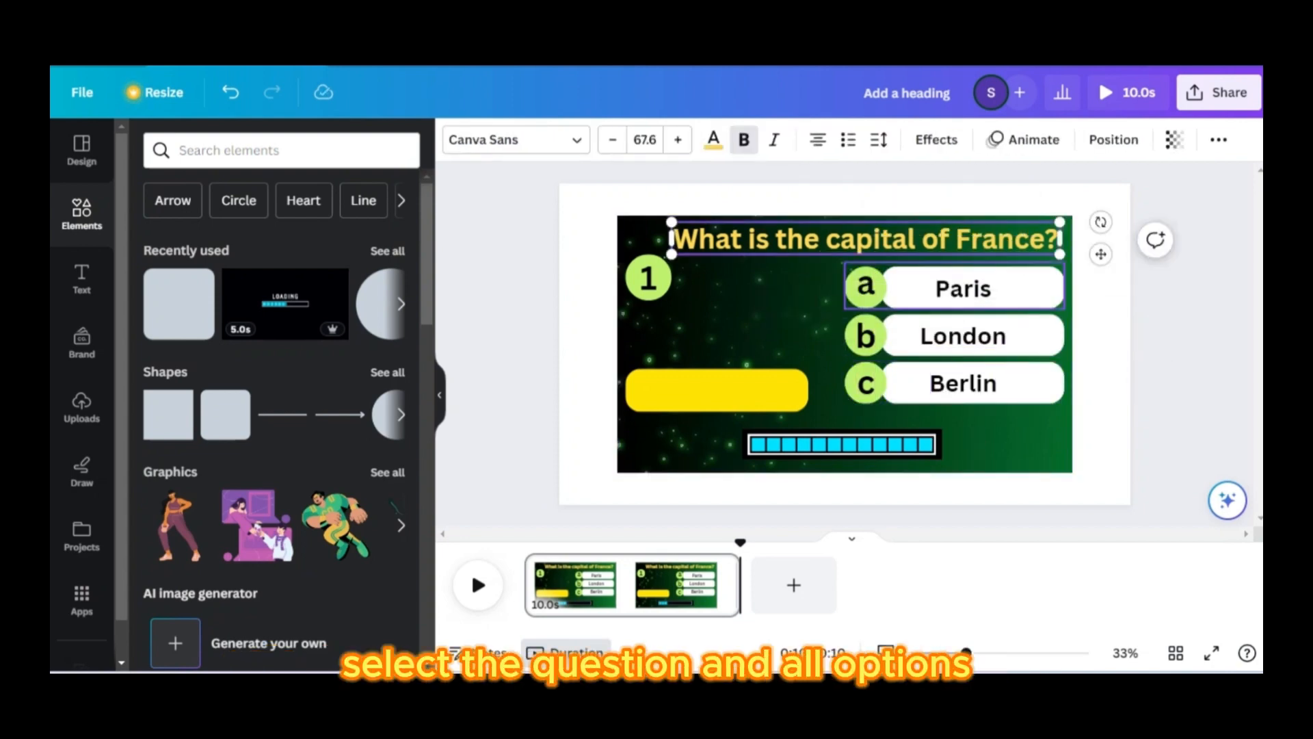
shift+click(971, 288)
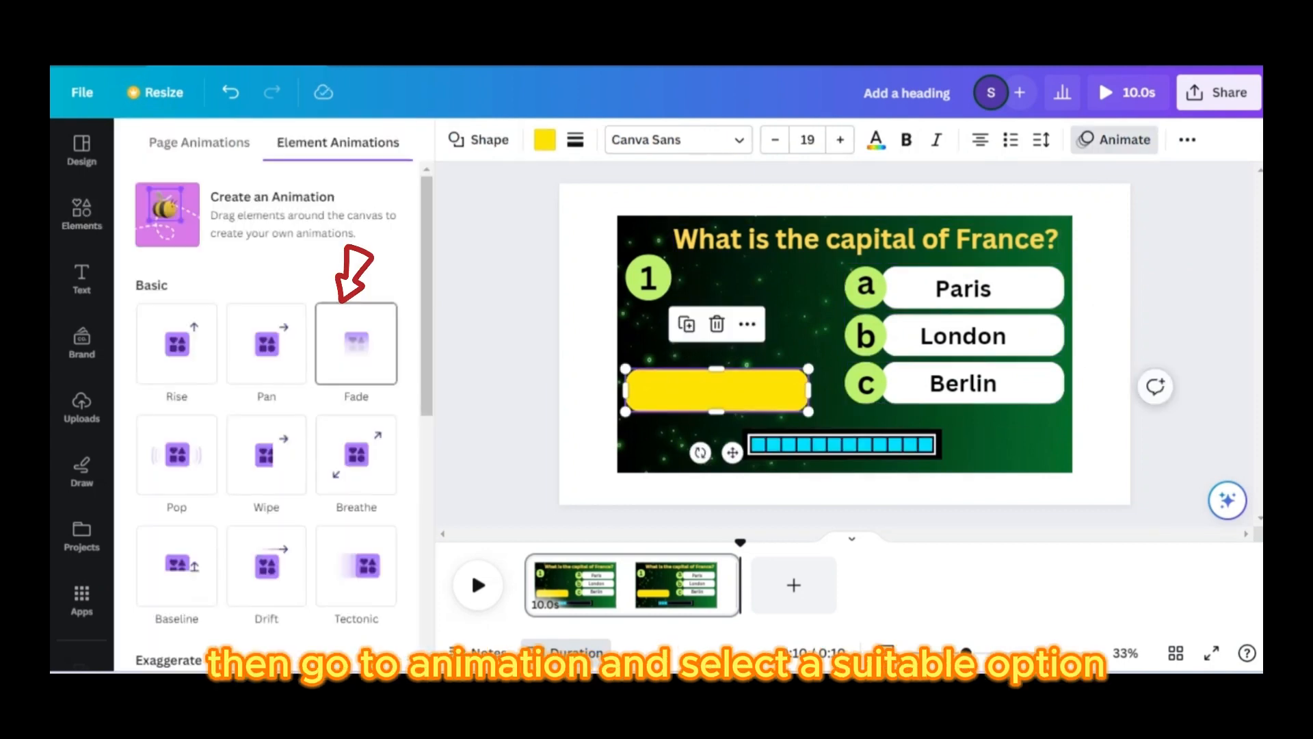
scroll(356, 311, down, 2)
scroll(355, 311, down, 1)
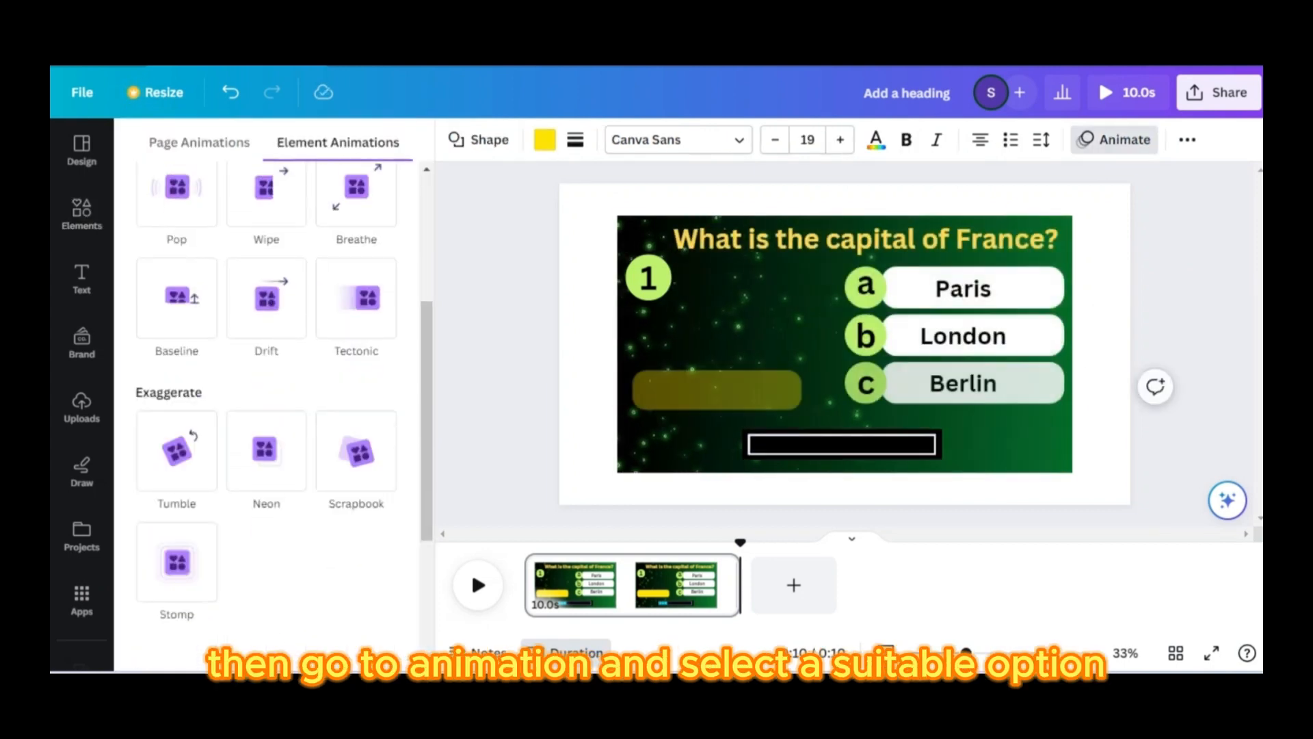
click(266, 450)
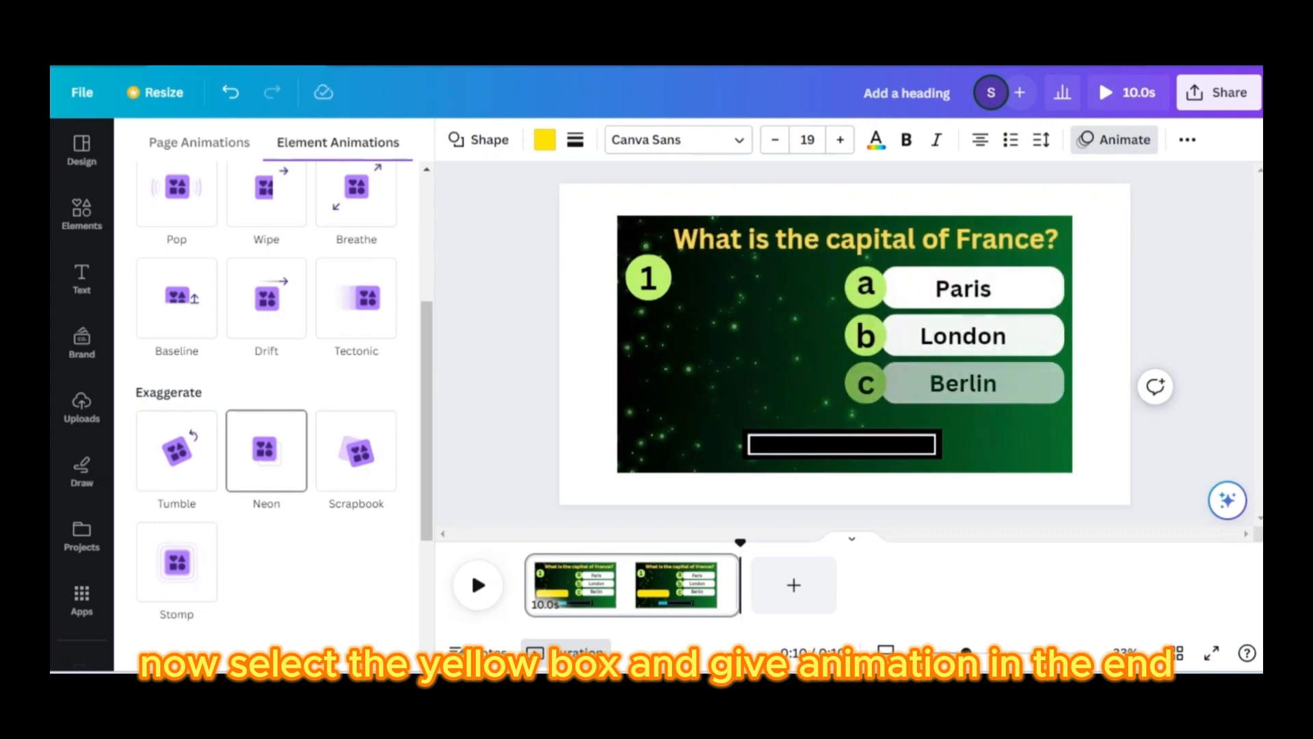
click(842, 445)
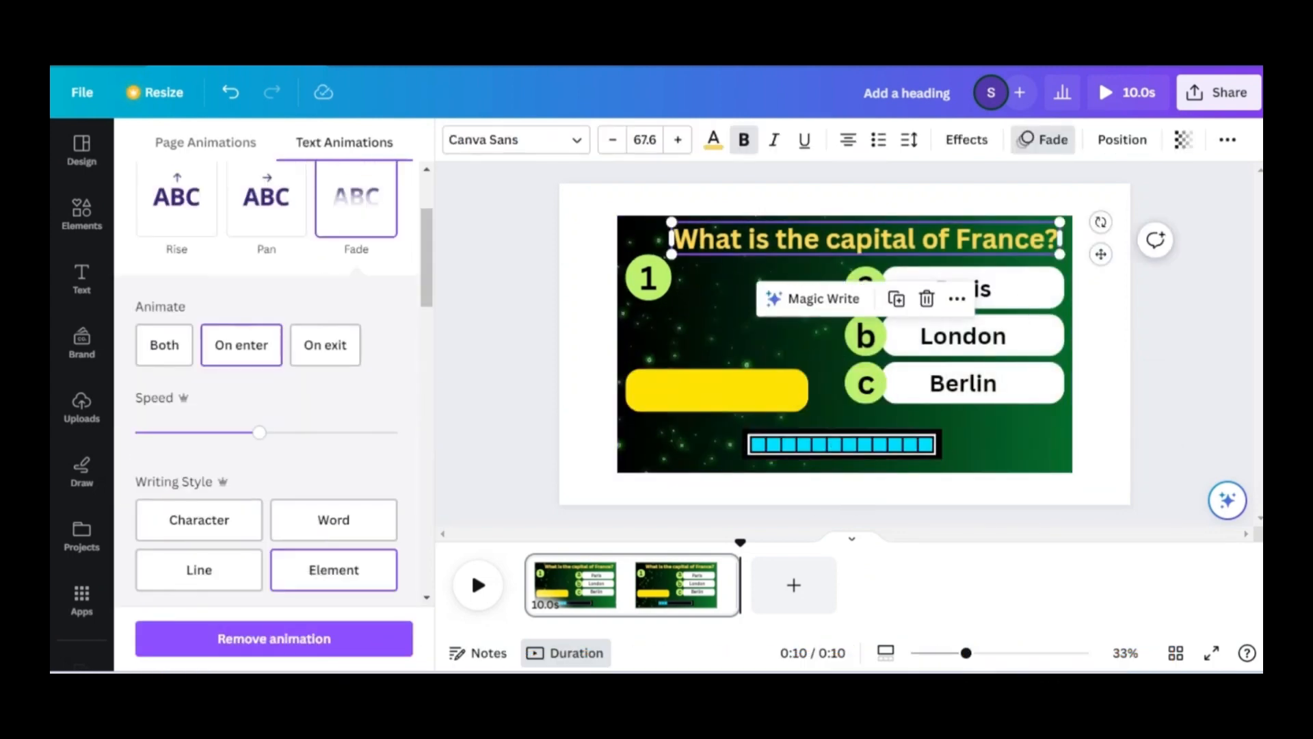
Show the element timings, start the question slightly after the page begins and trim the loading bar's timing to about 5.3 seconds
right_click(766, 240)
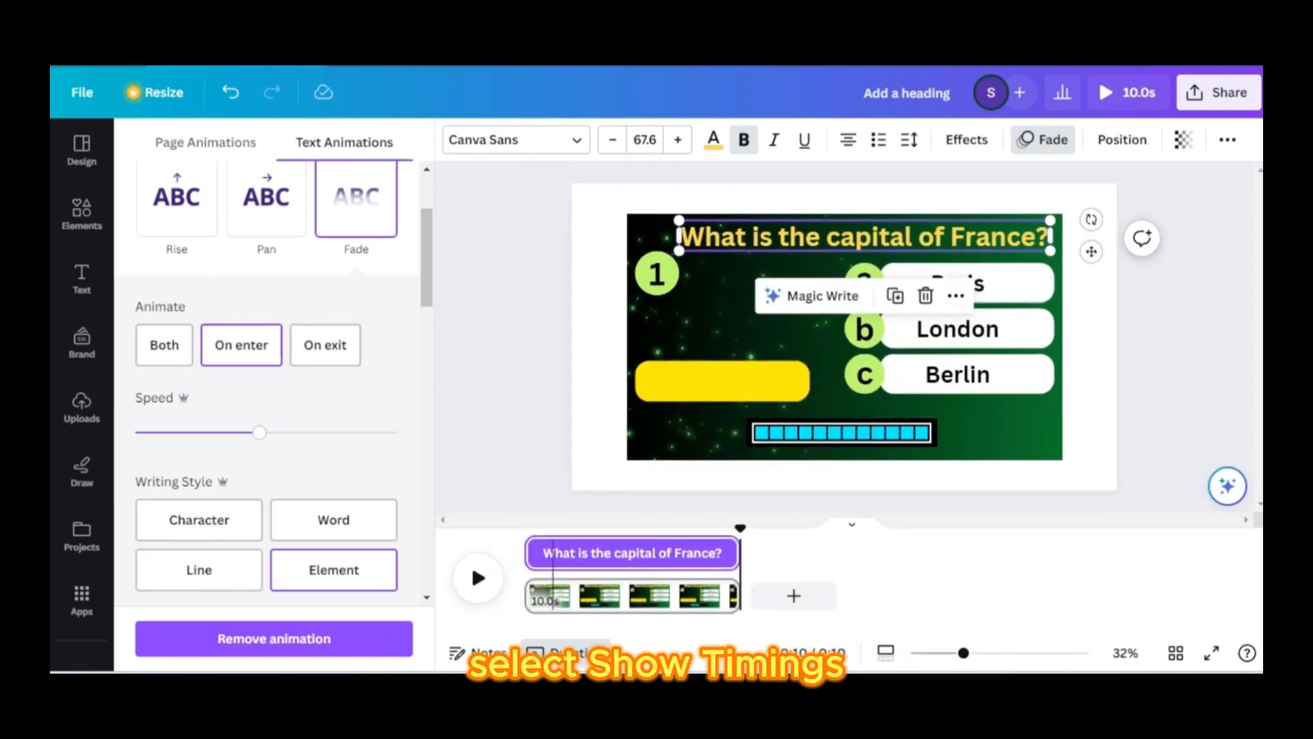
drag(529, 553, 540, 553)
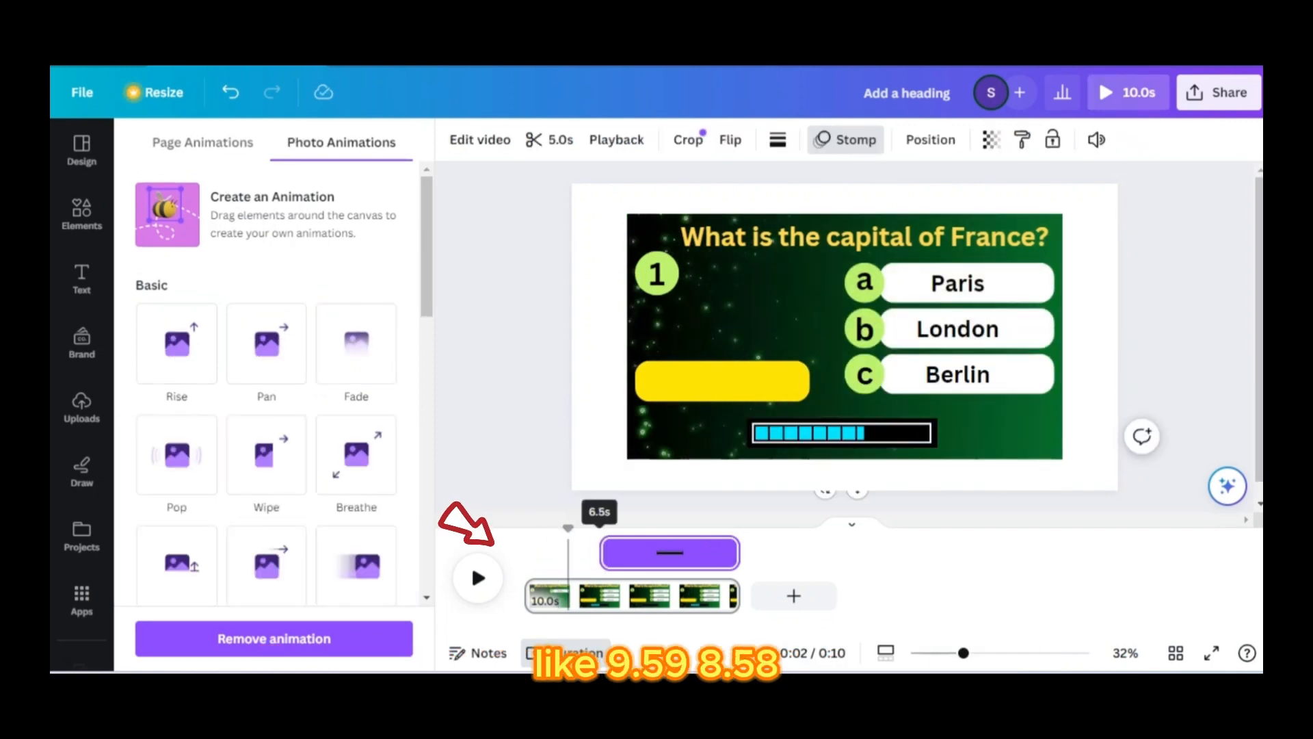
drag(599, 553, 581, 552)
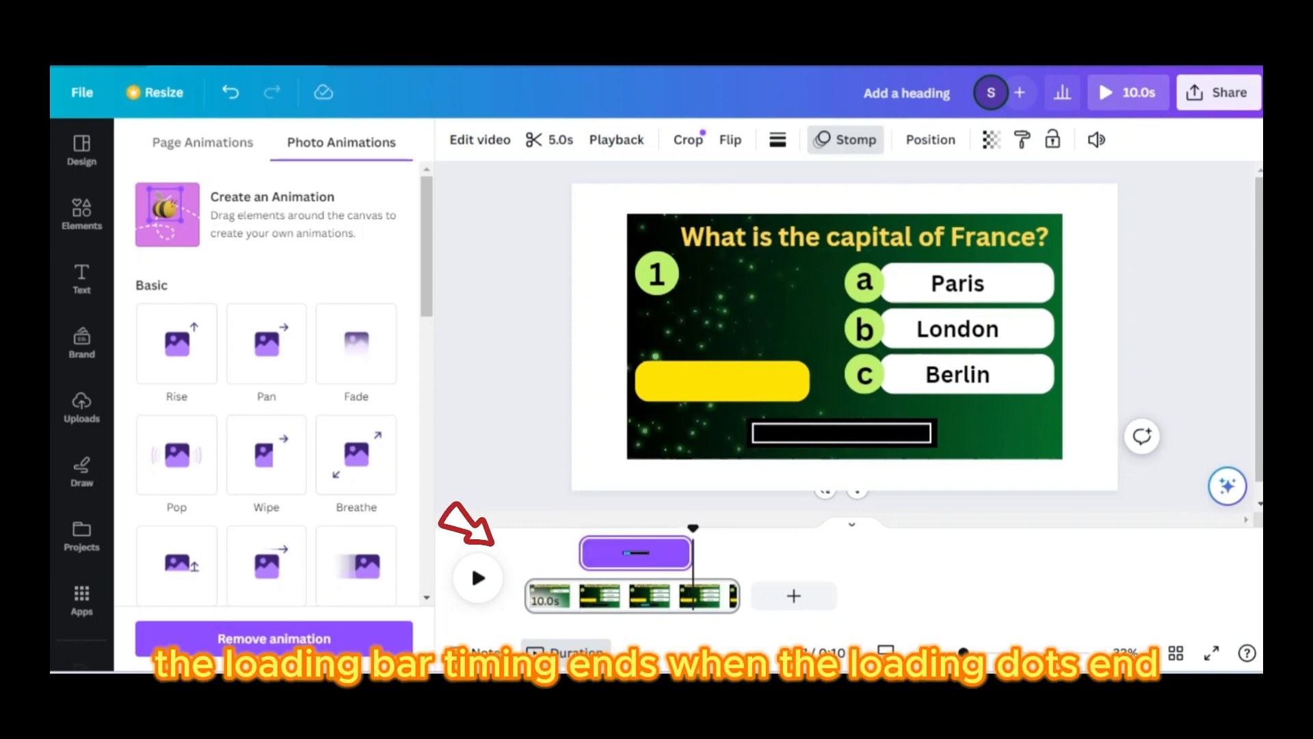
drag(693, 528, 692, 552)
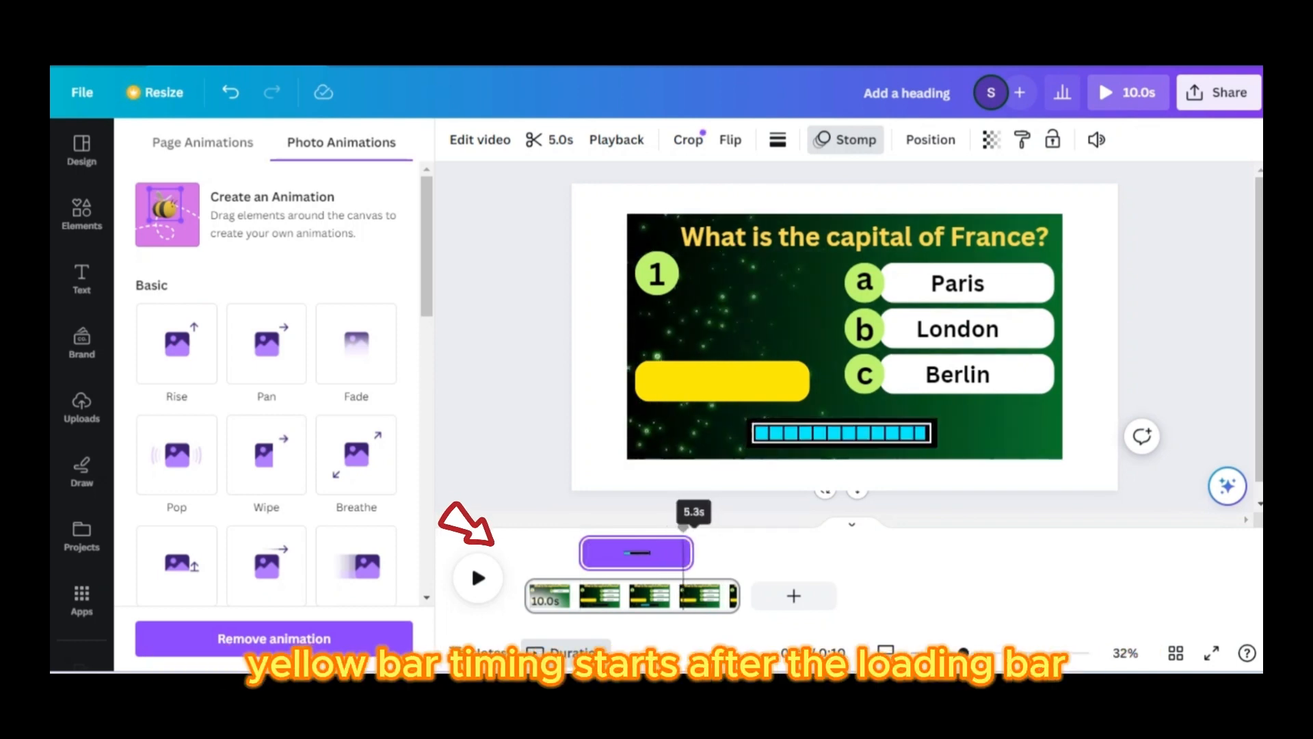
key(space)
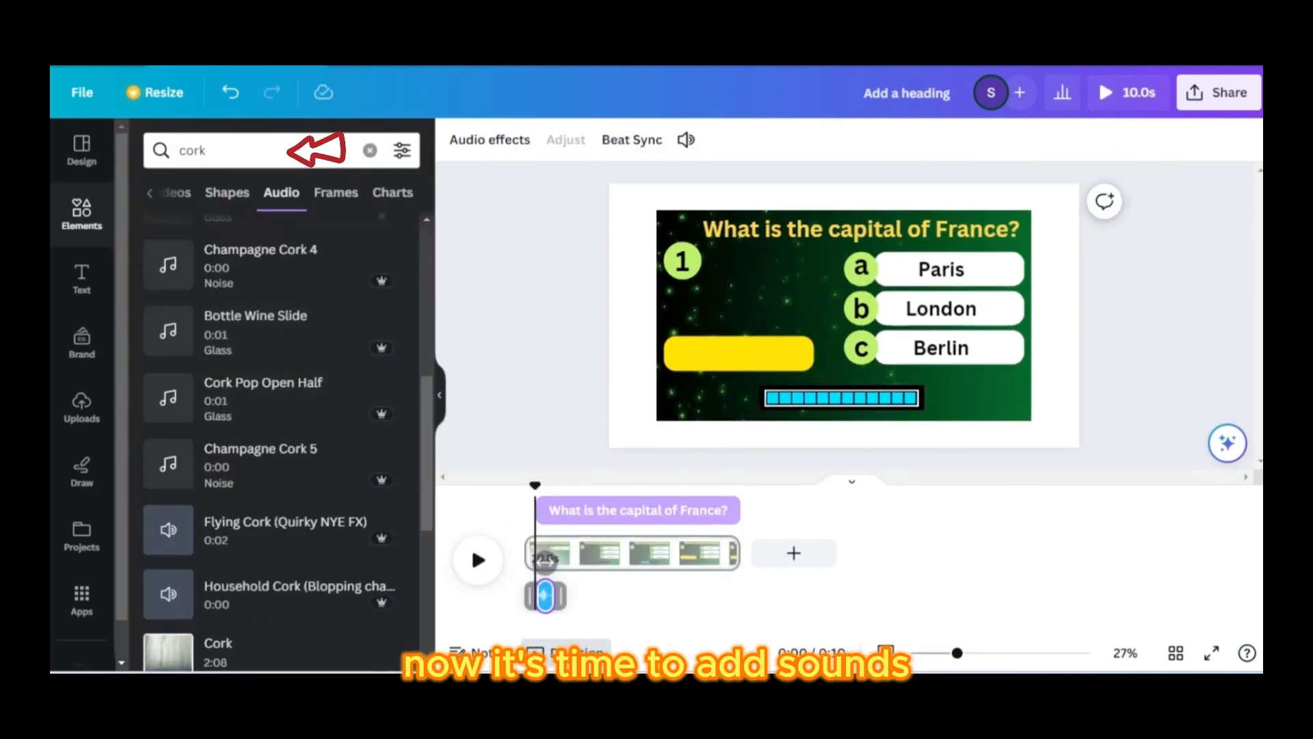
Add the Champagne Cork Pop 1 sound from the "Cork" audio results at the timeline points where the answer options appear
key(space)
key(space)
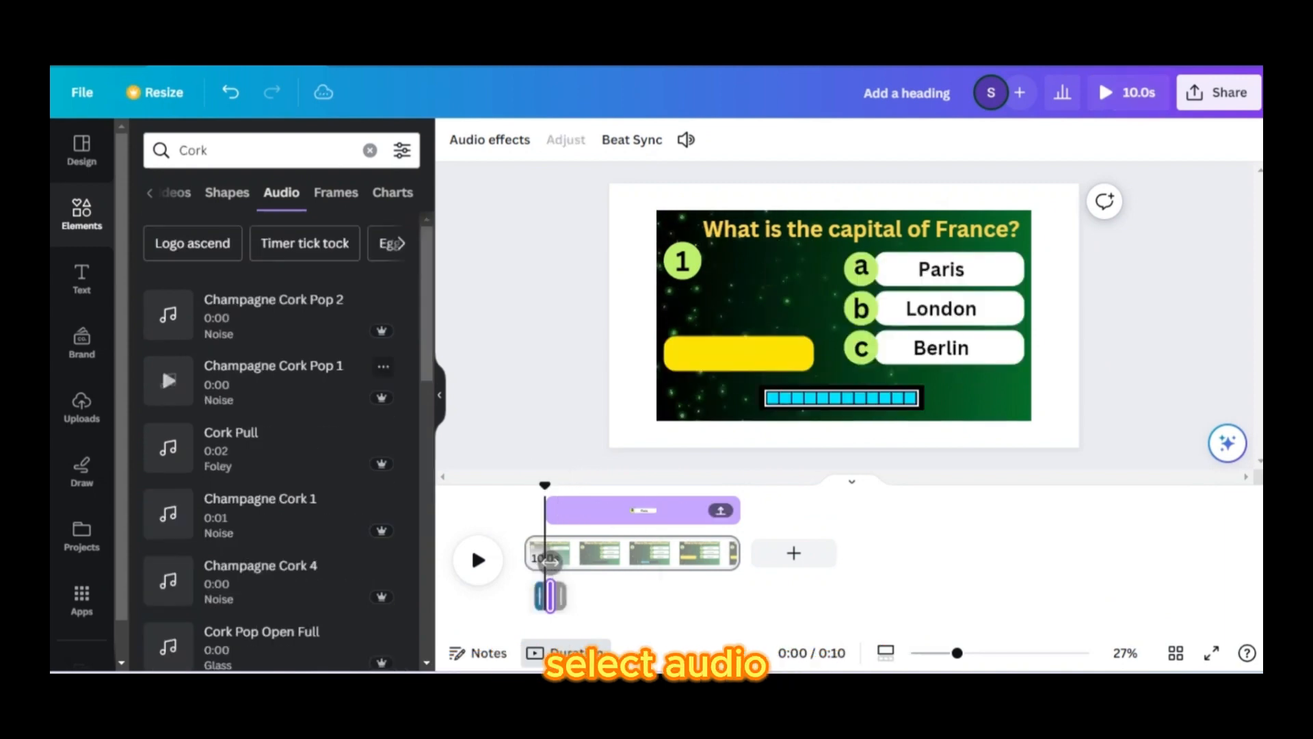
mouse_move(545, 486)
mouse_down()
mouse_move(531, 486)
mouse_move(568, 486)
mouse_up()
click(274, 382)
click(274, 382)
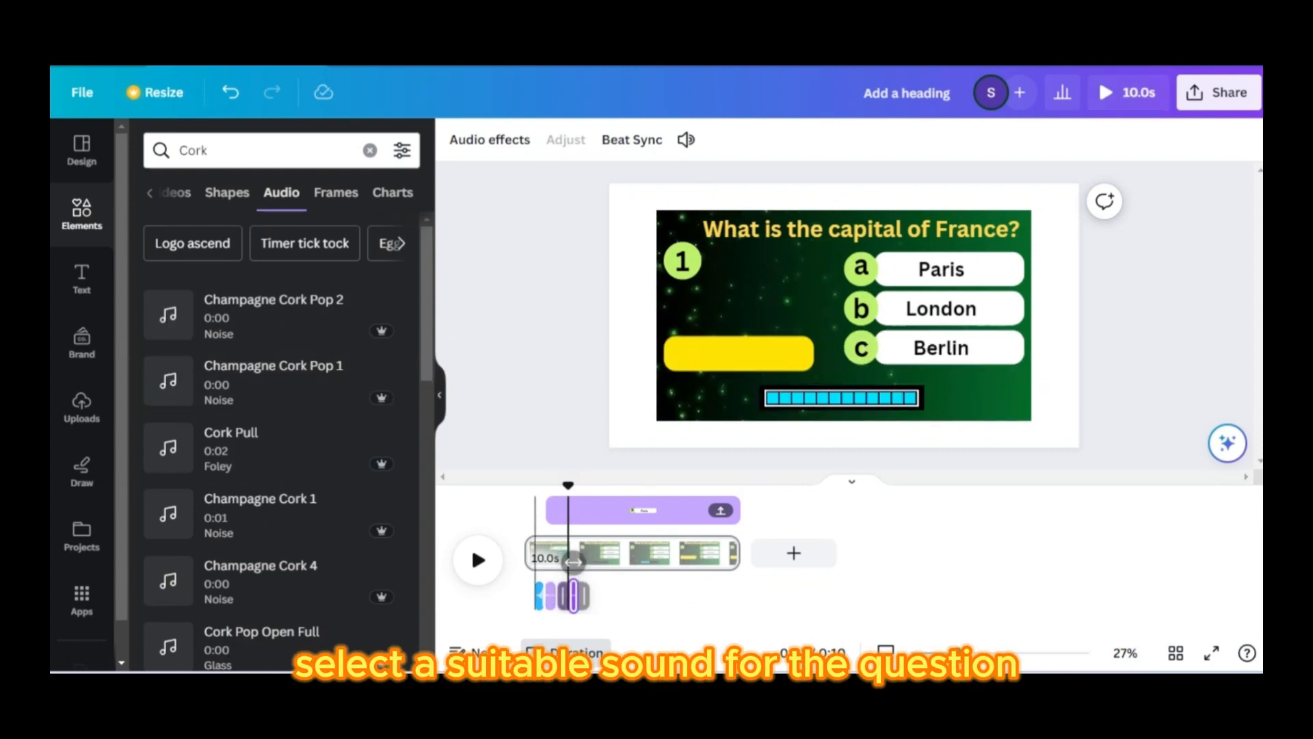
Search the audio for "logo ascend" and add a logo sound at the end of the page
click(471, 545)
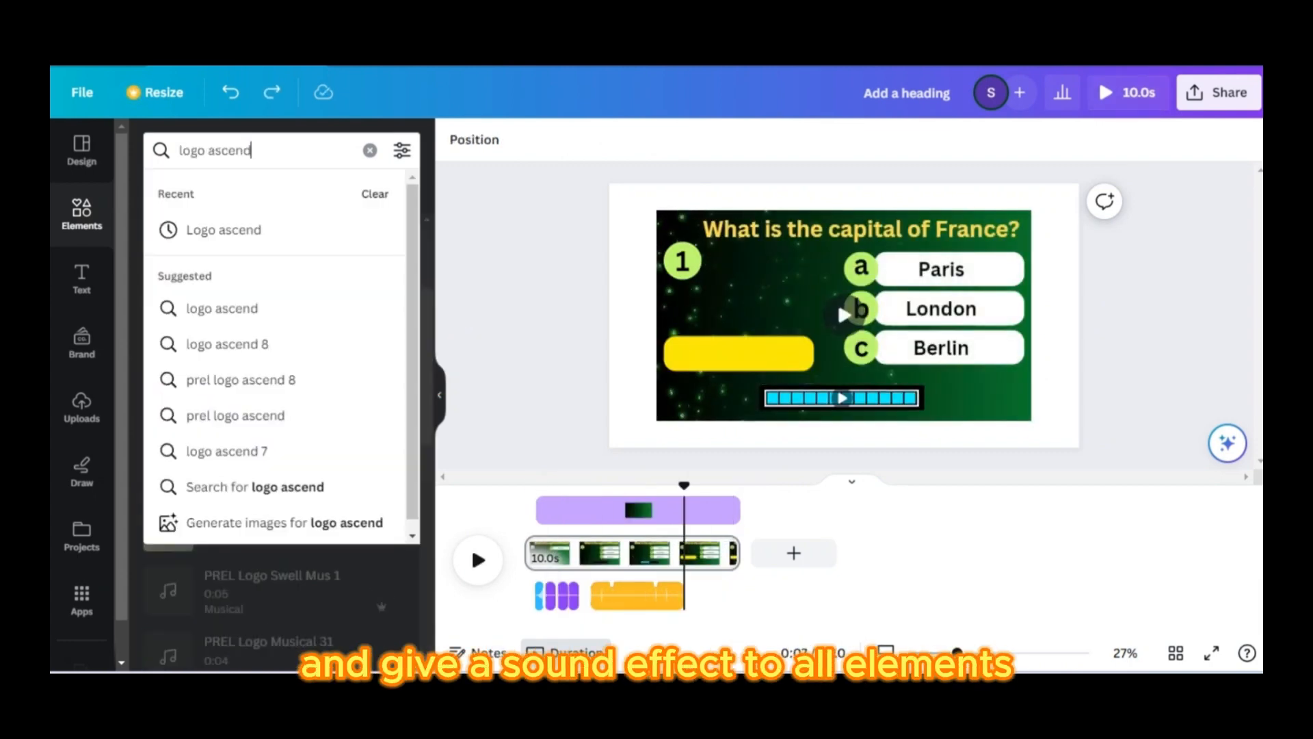
key(Return)
scroll(281, 410, down, 5)
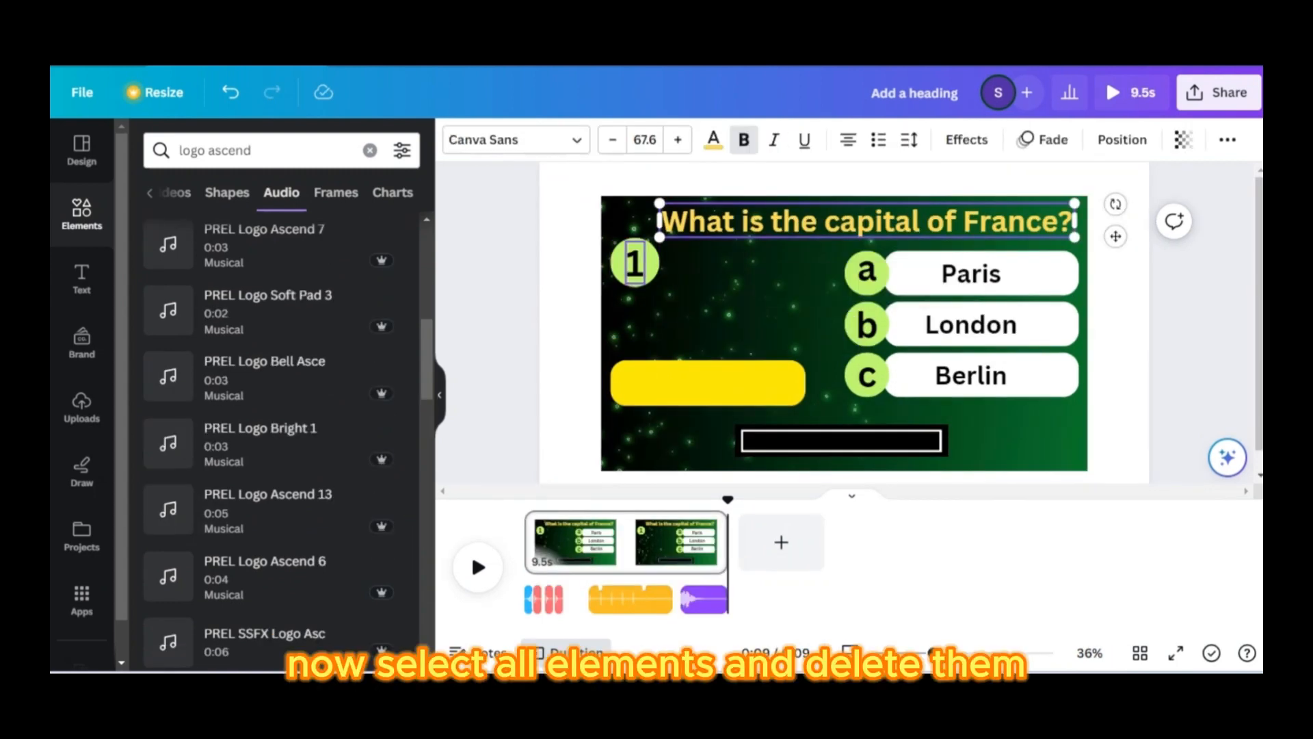
Delete all quiz elements over the green background, restore them by undoing the deletion, and clear the audio clips from the timeline
shift+click(634, 264)
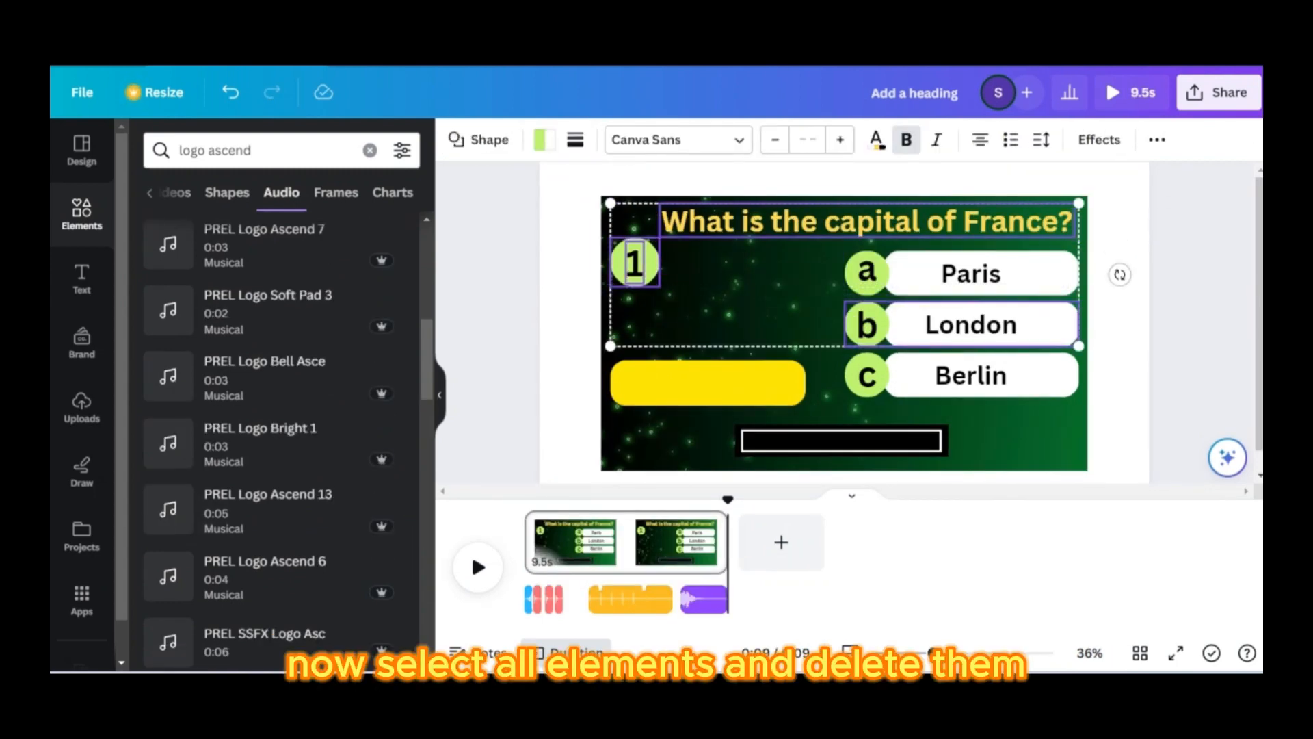
key(ctrl+a)
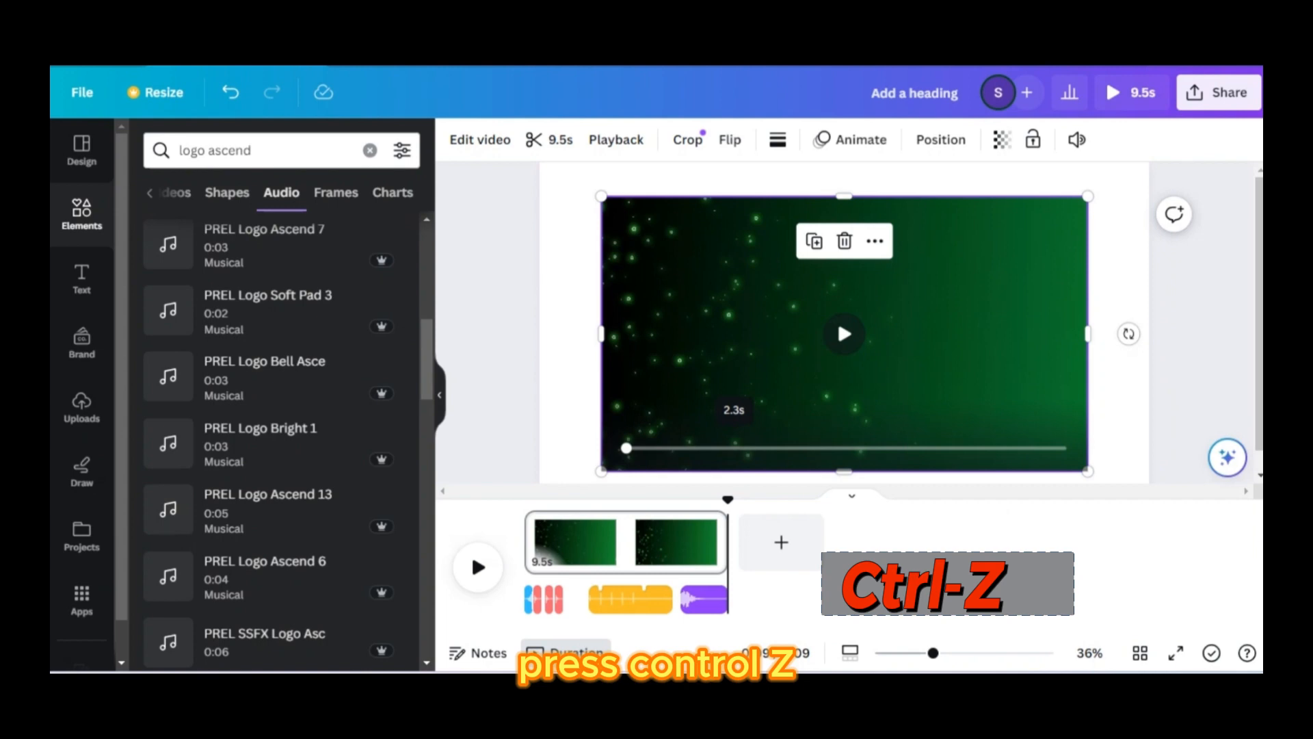
key(ctrl+z)
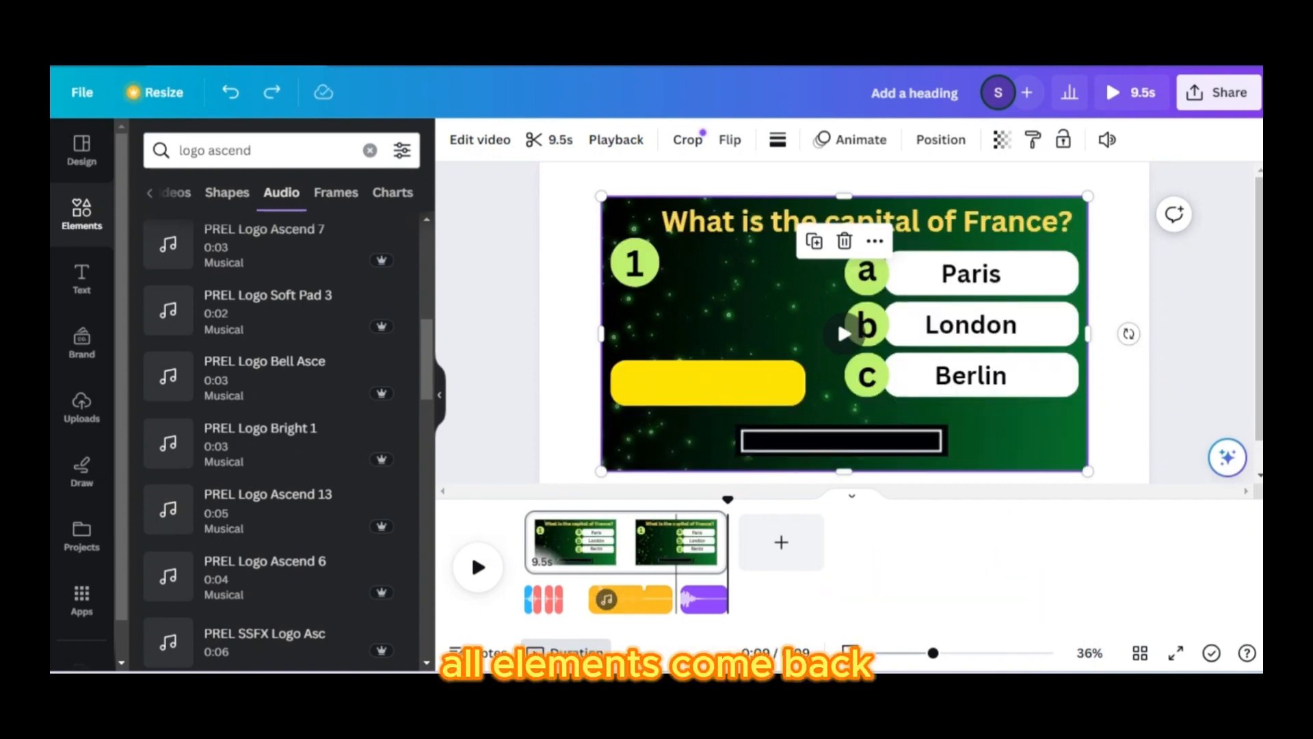
click(703, 600)
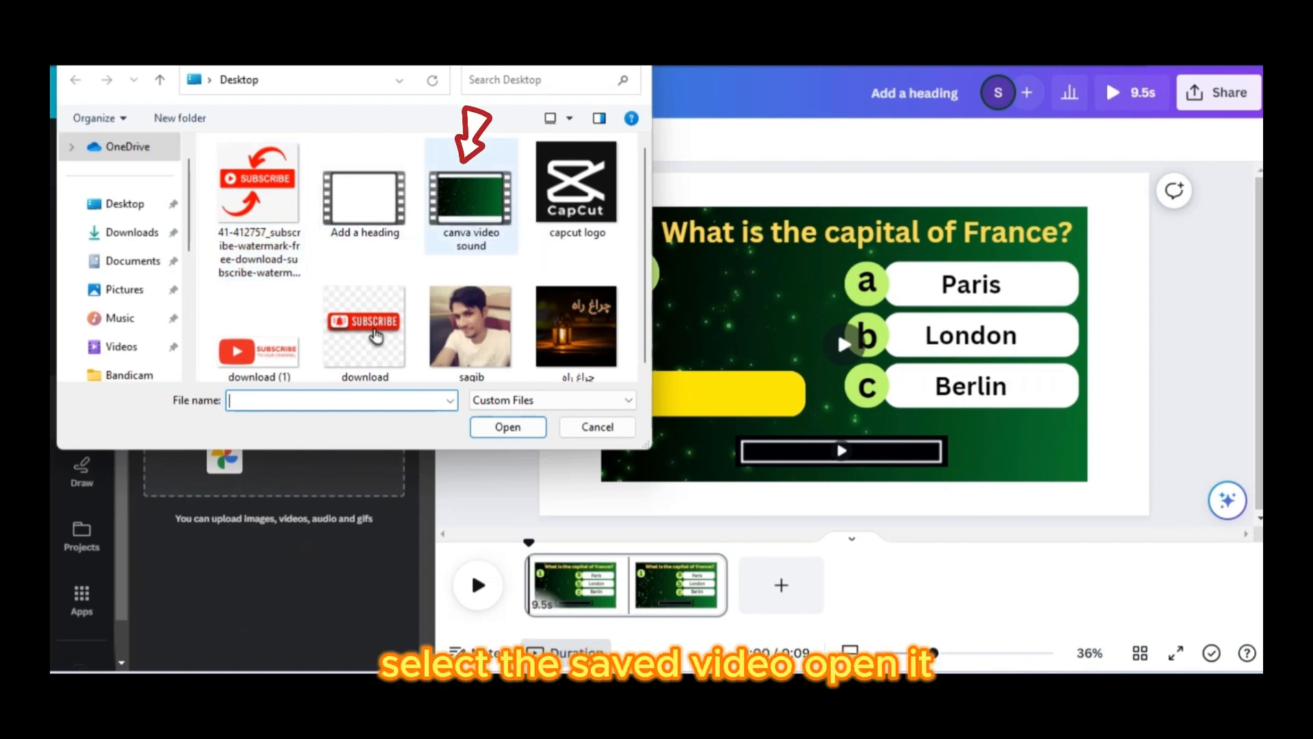
Upload the "canva video sound" file and place the video as the page background
click(470, 198)
click(507, 427)
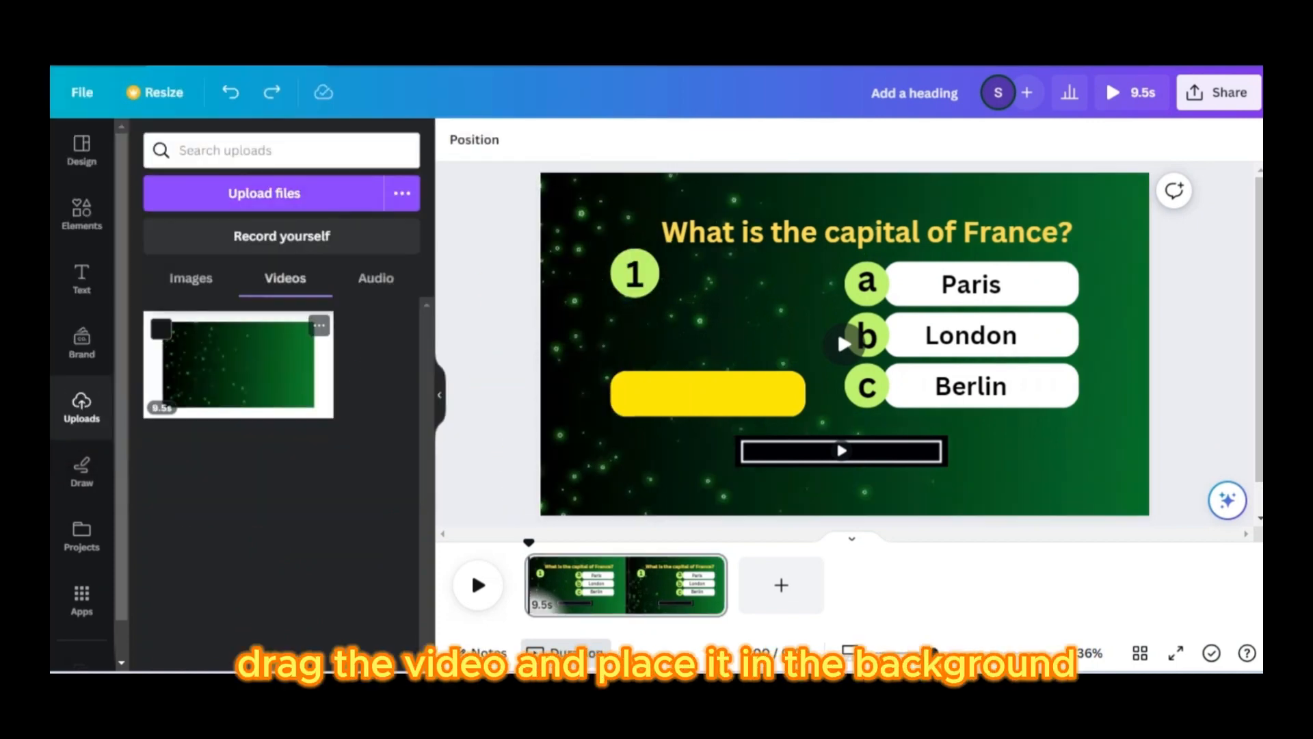
drag(238, 364, 656, 356)
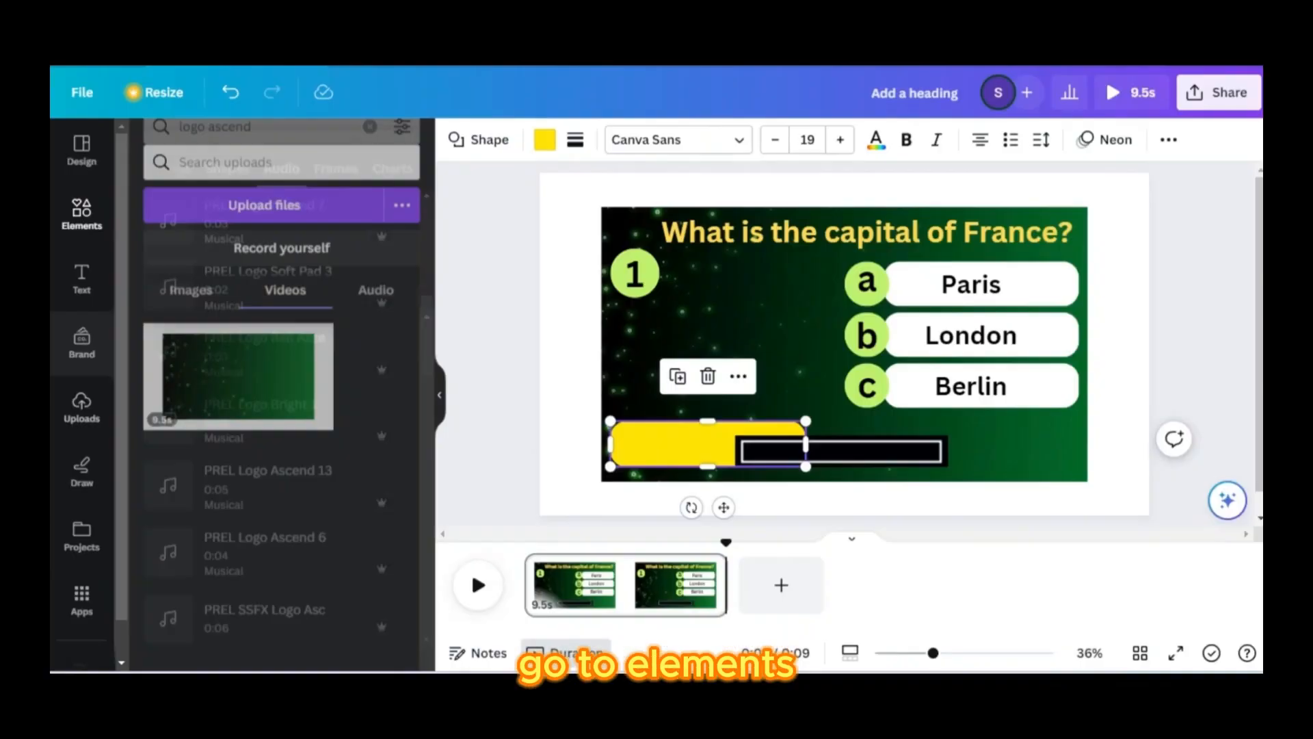
Search the elements for "paris france" photos
click(81, 213)
click(260, 150)
text(frace)
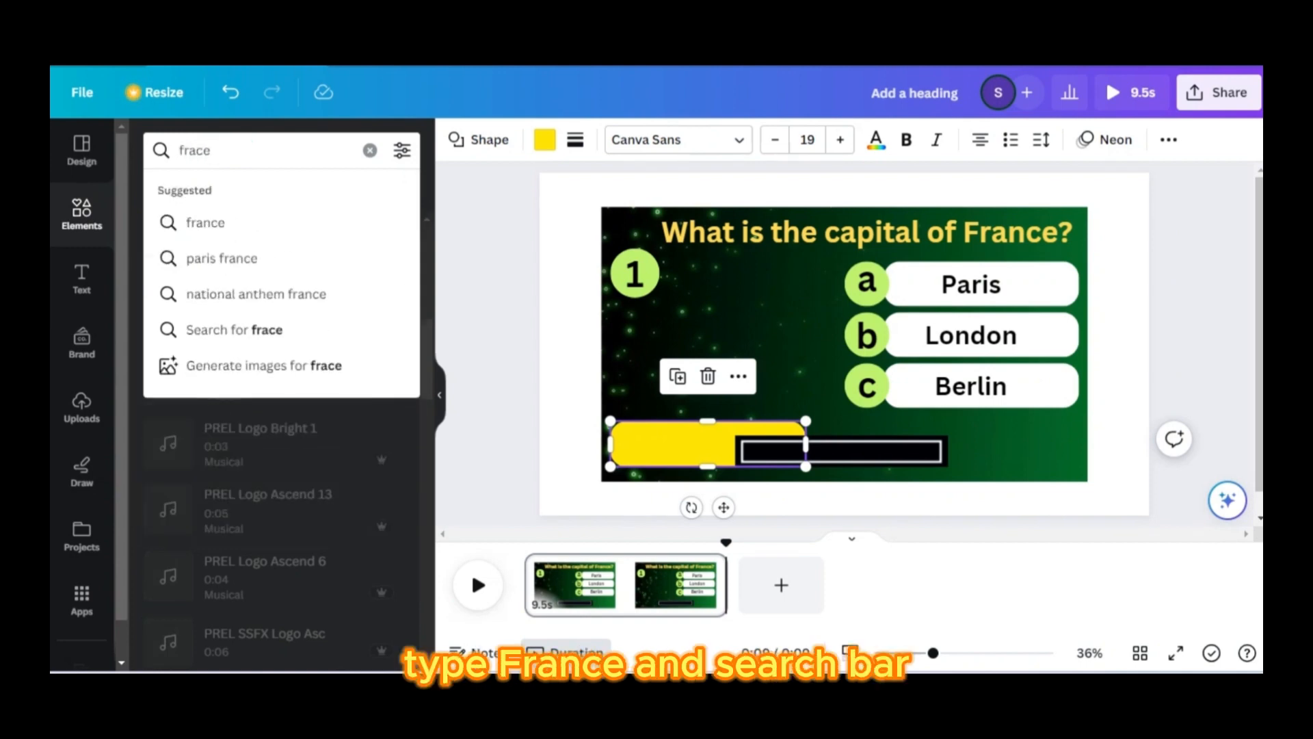
click(221, 258)
scroll(273, 438, up, 3)
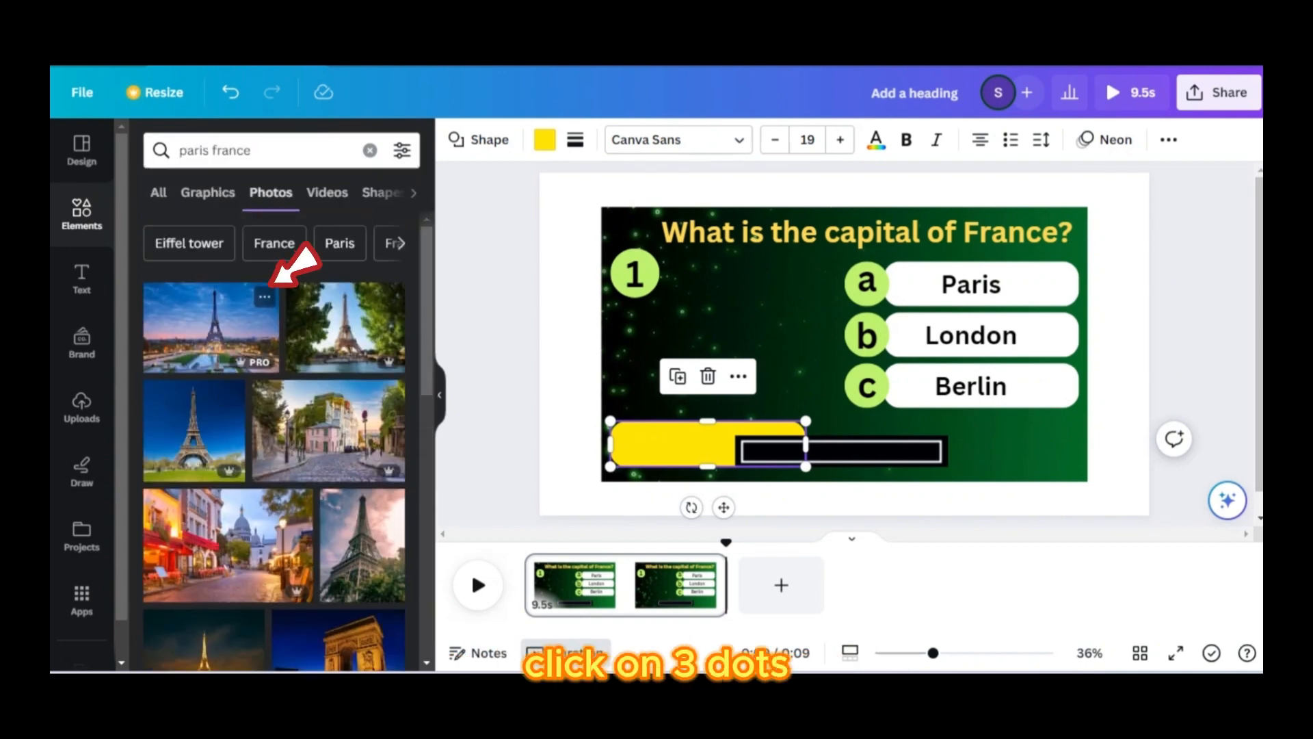
Save the first Eiffel Tower at sunrise photo to a new folder named "bulk 10"
click(265, 296)
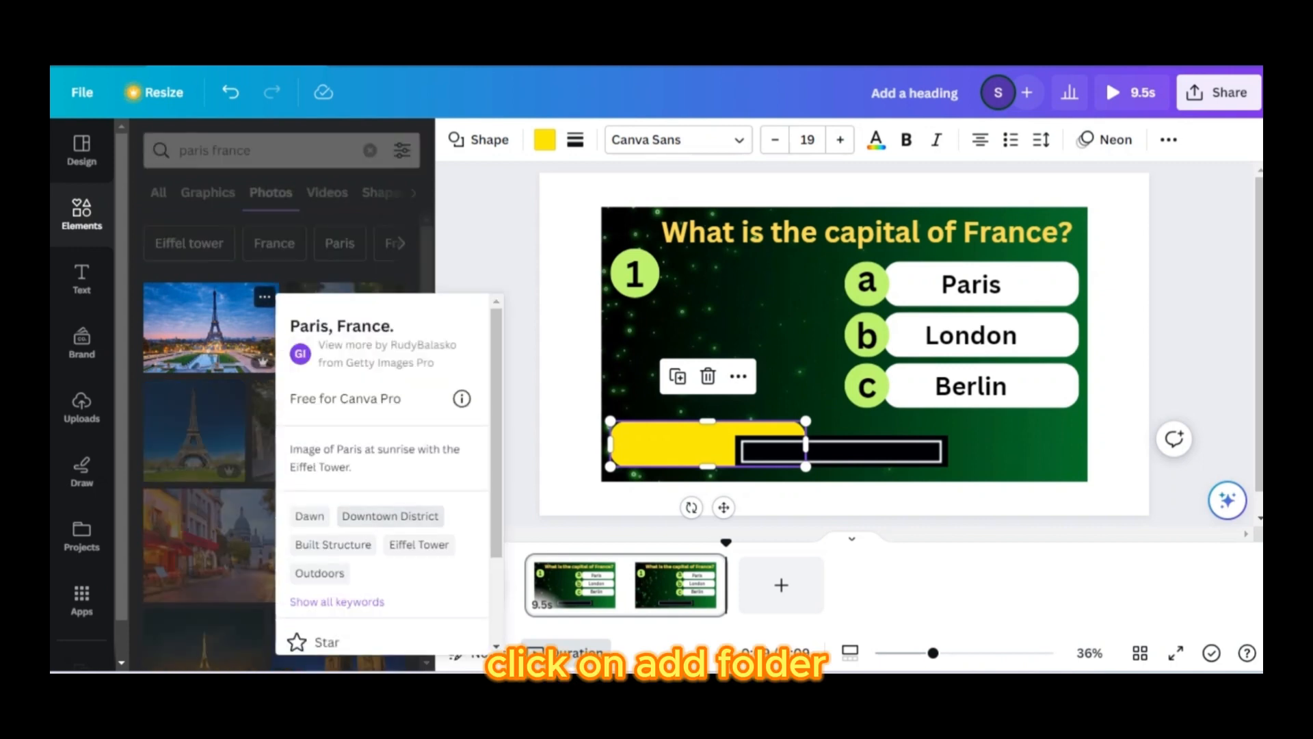
scroll(383, 472, down, 2)
click(354, 593)
click(322, 619)
text(bulk 10)
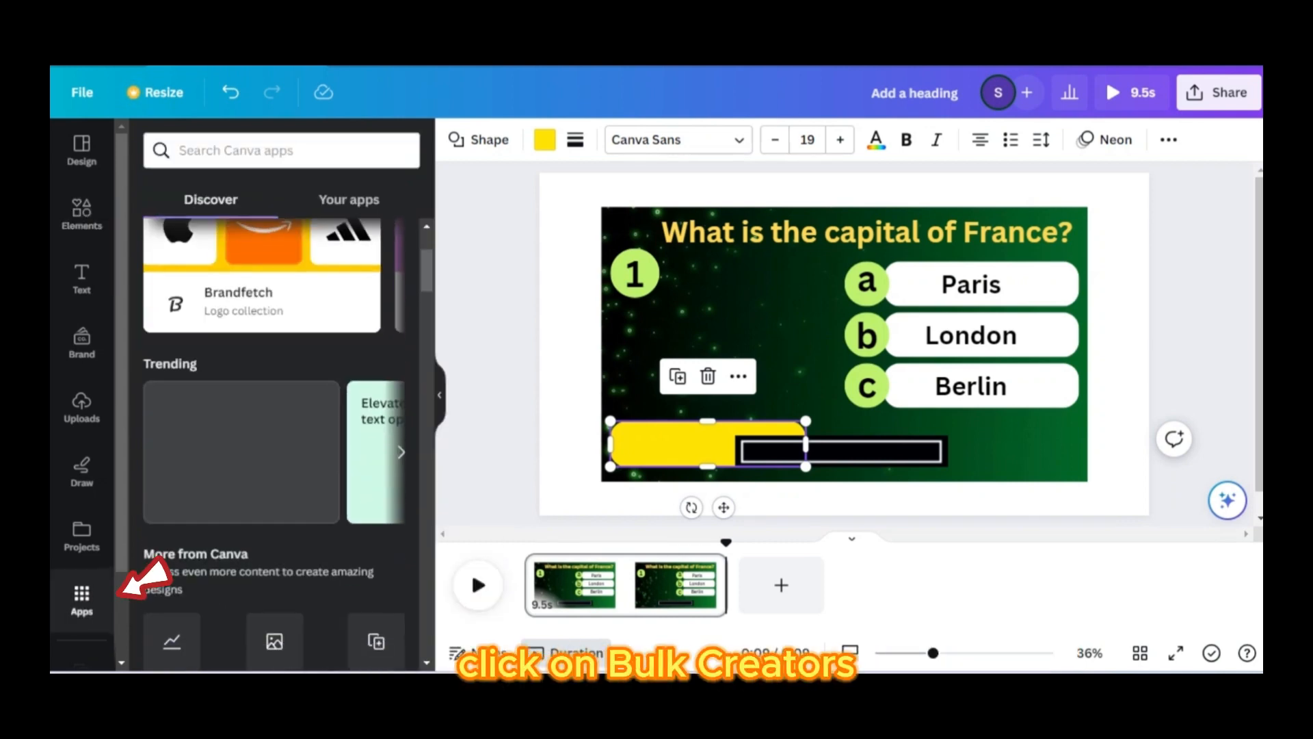
Open Bulk create with manual data entry and clear the sample data from the table
scroll(274, 438, down, 3)
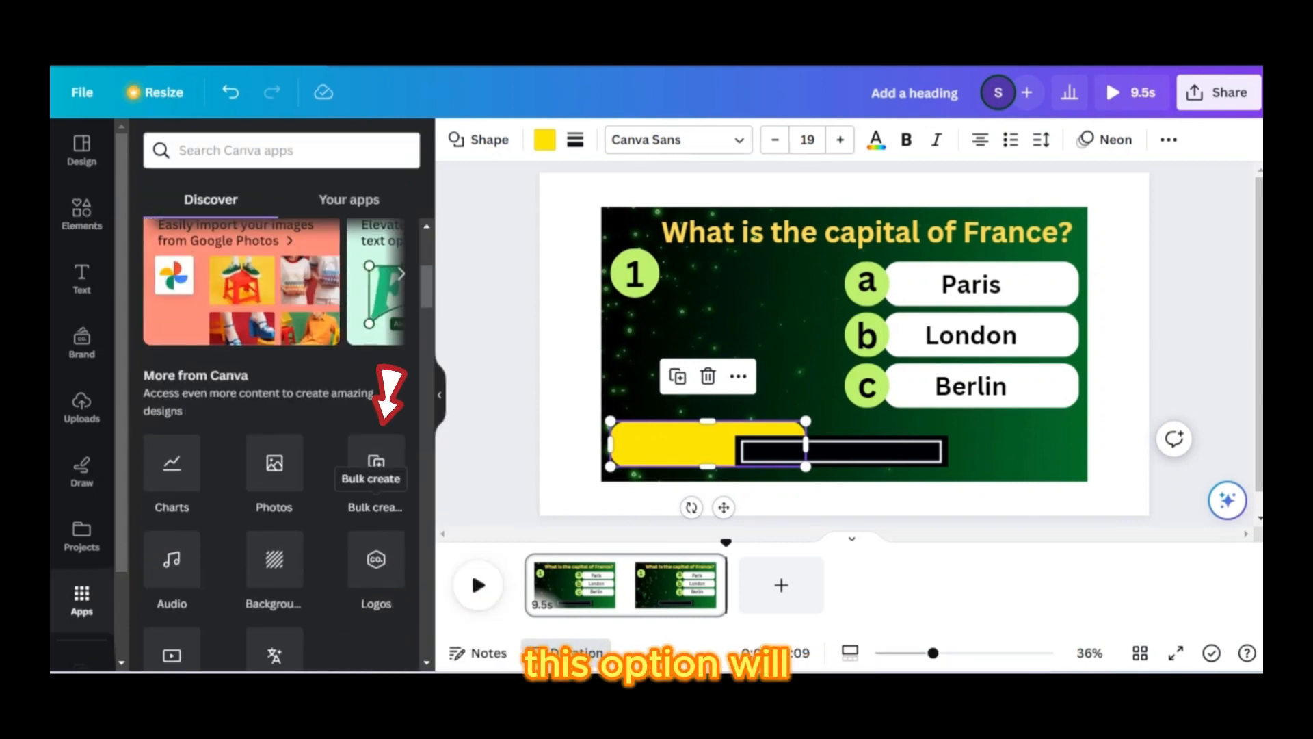
click(376, 463)
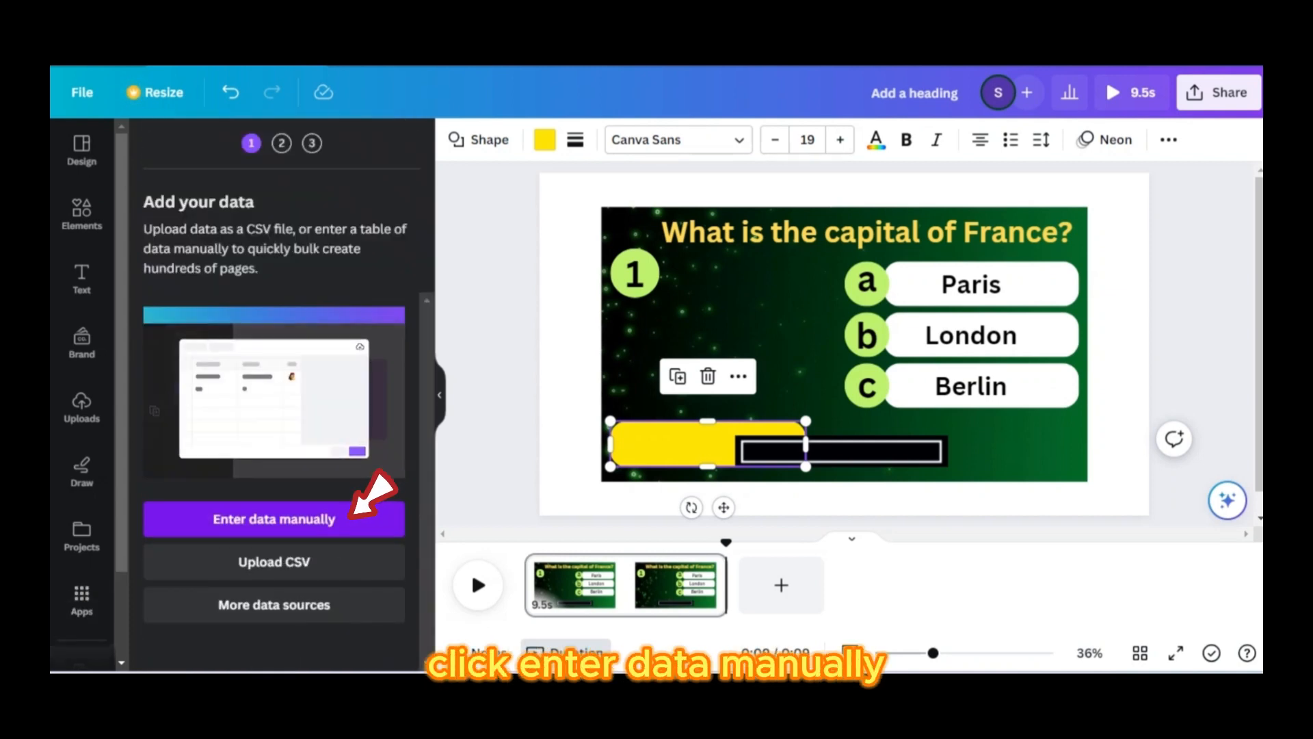
click(347, 518)
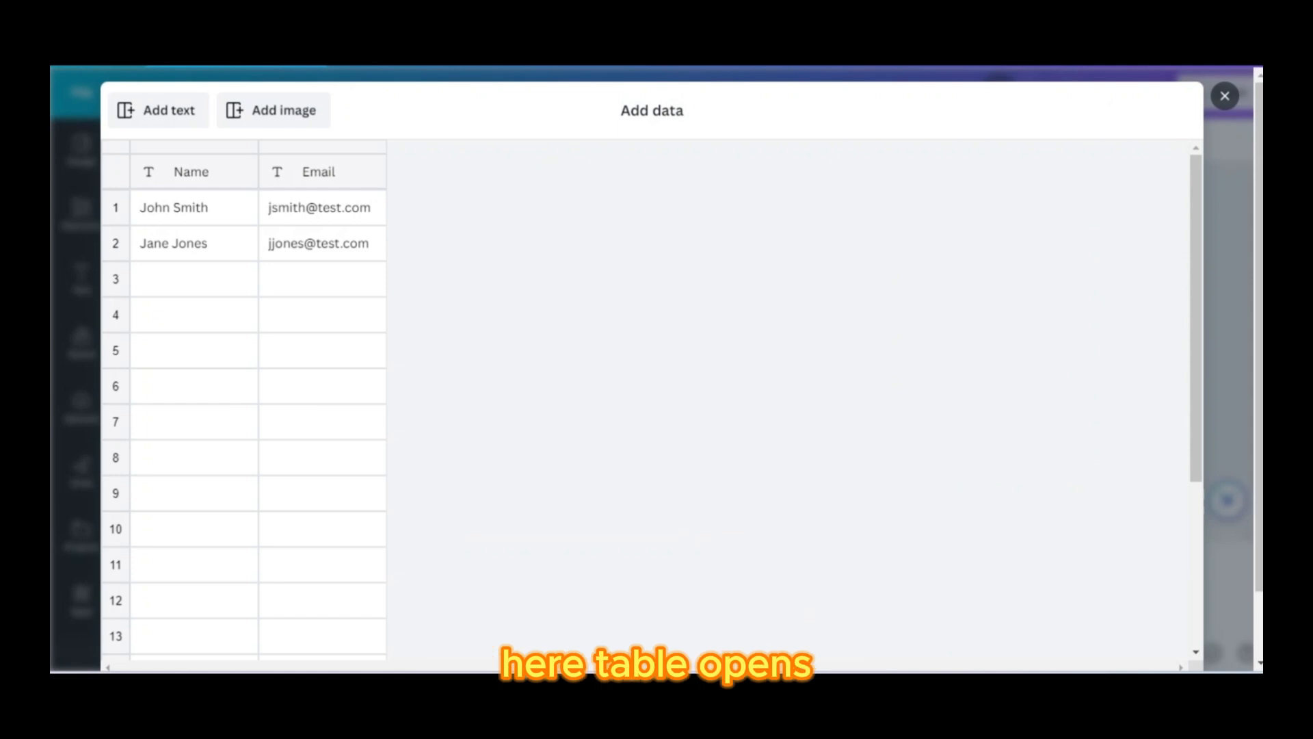
scroll(650, 369, down, 6)
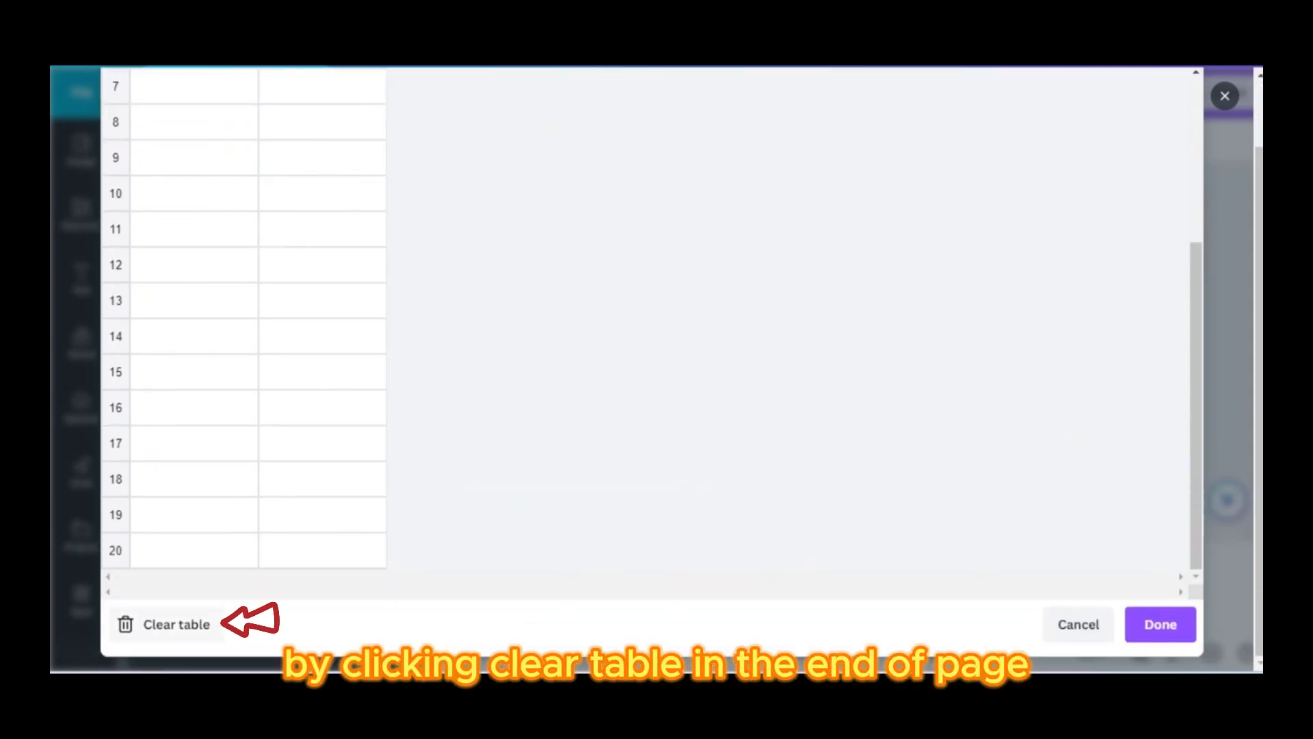
click(166, 625)
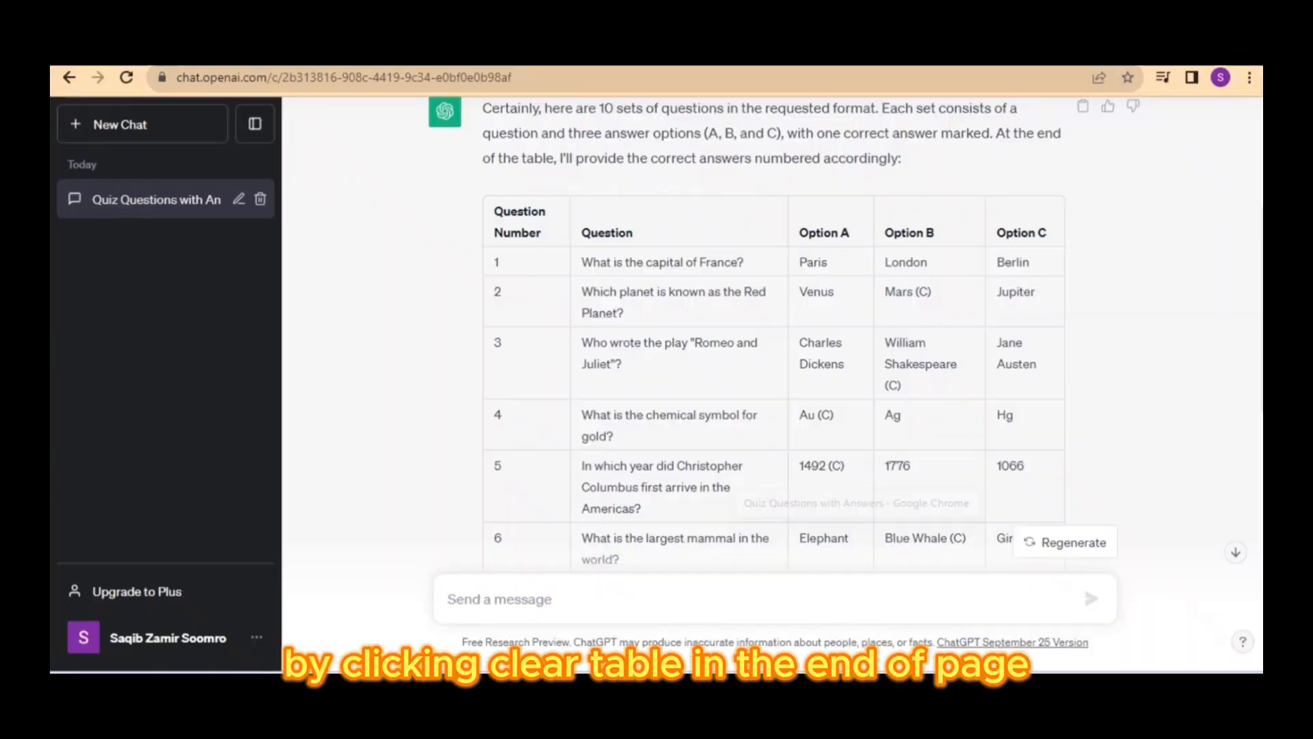
Switch to ChatGPT and copy the quiz table rows containing the questions and answer options
drag(492, 255, 674, 359)
right_click(535, 342)
click(552, 351)
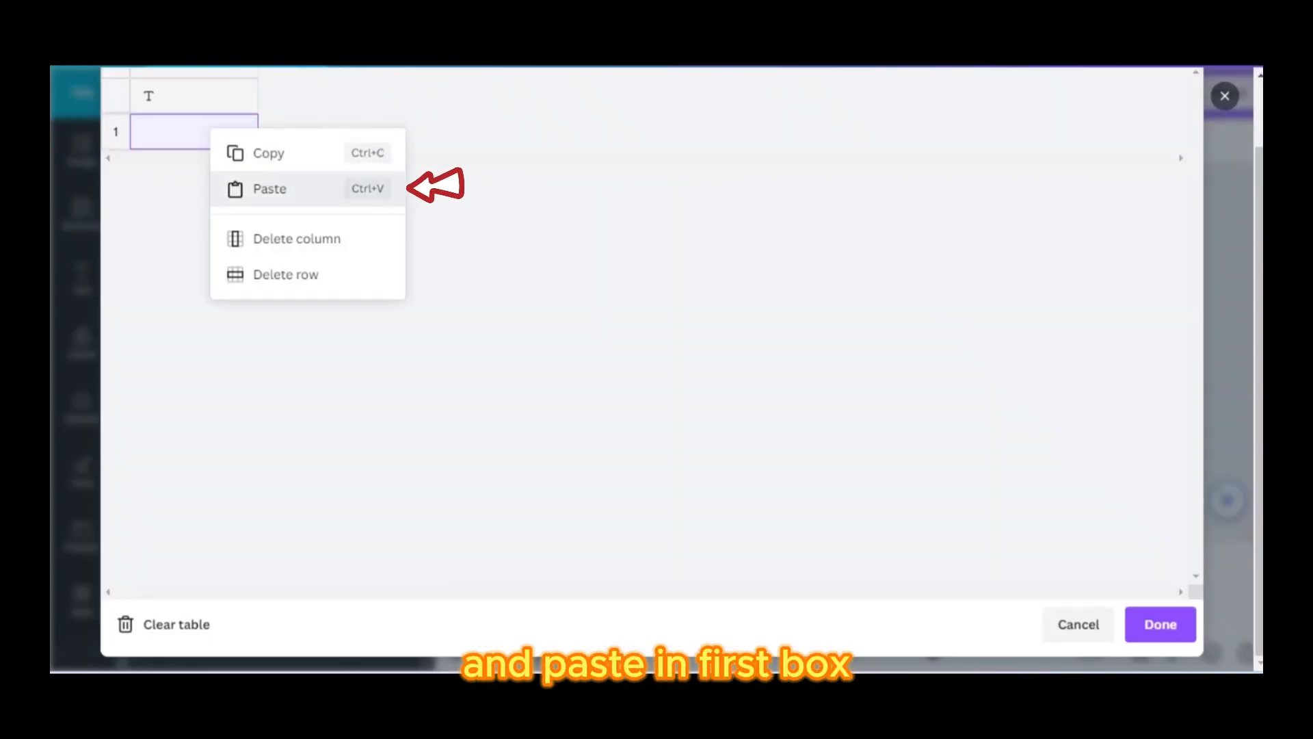
Paste the copied quiz rows into the first cell of the data table and add an image column
key(ctrl+v)
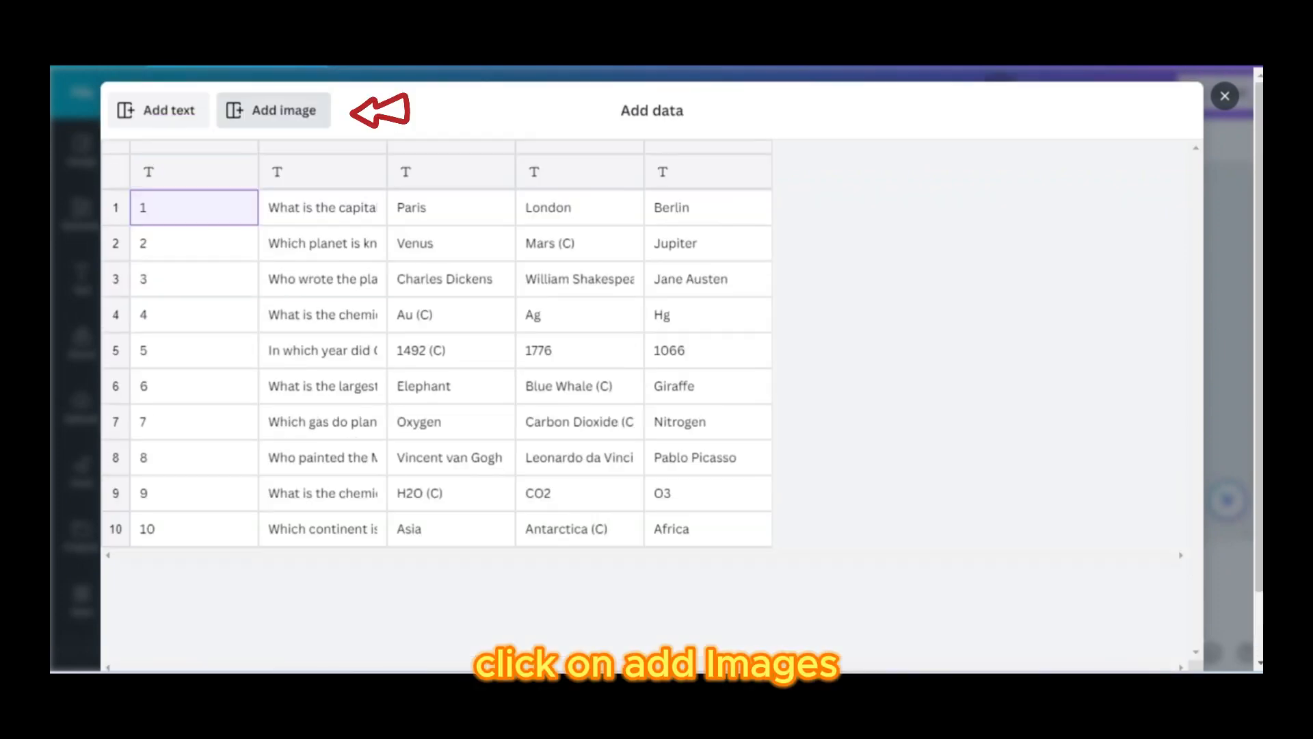
click(273, 110)
Fill the image cells of rows 1 to 5 with the Paris, Solar system, Love Book, Gold bars and Christopher Columbus pictures from "bulk 10"
click(895, 207)
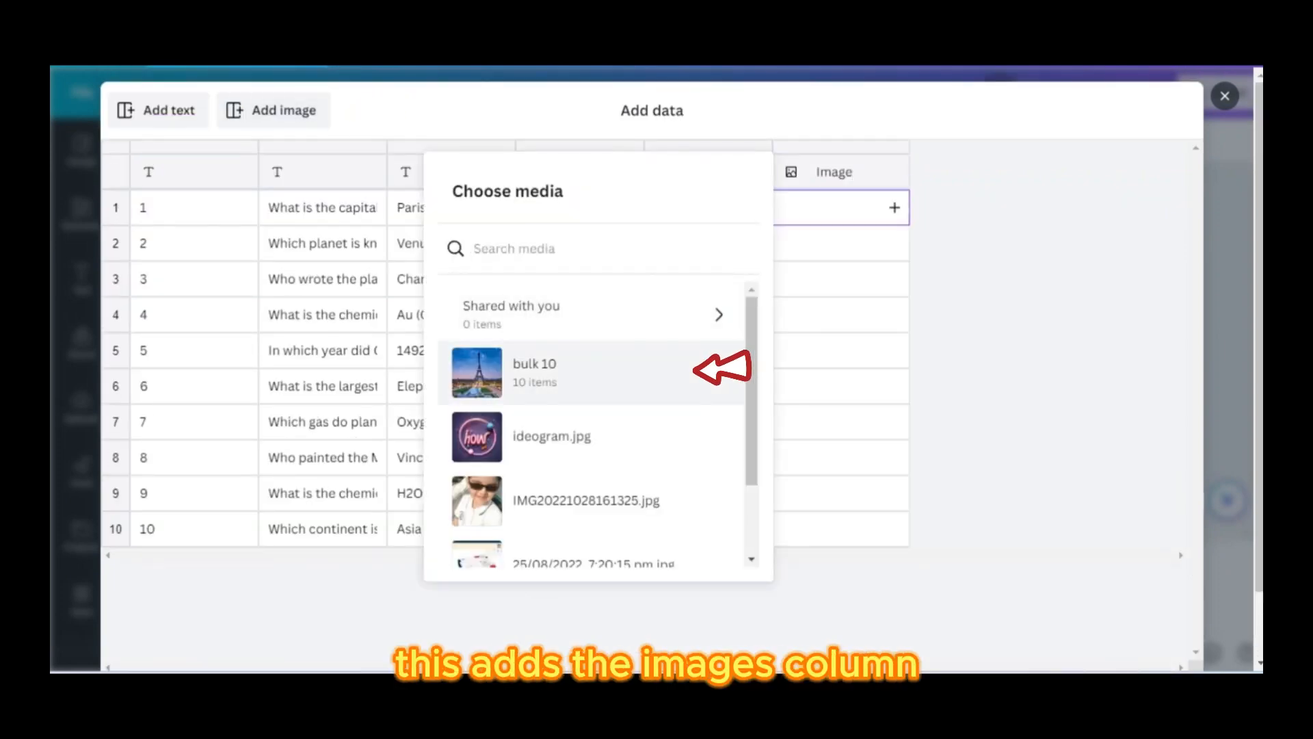
click(656, 368)
click(811, 274)
click(895, 244)
click(589, 368)
click(588, 344)
click(895, 279)
click(588, 368)
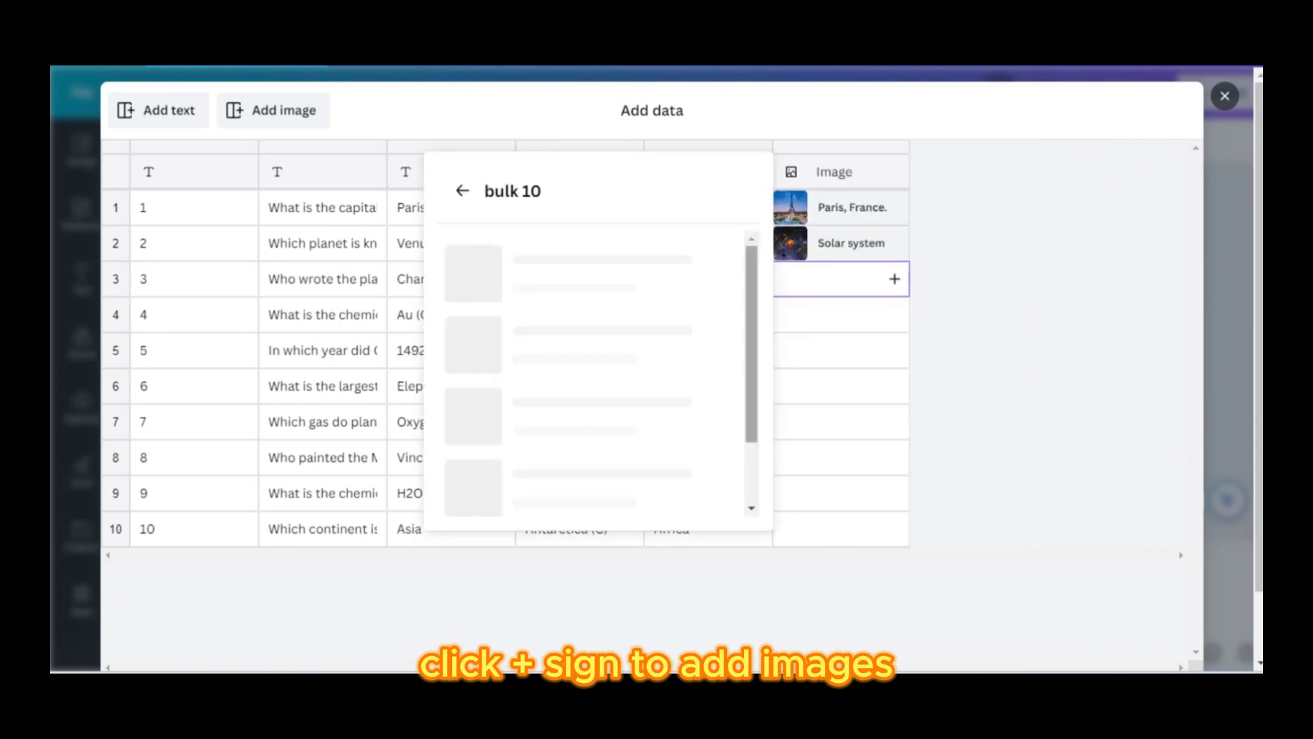
click(588, 416)
click(894, 314)
click(894, 350)
click(588, 404)
Fill image rows 6 to 10 with the mammoth, young plant, Mona Lisa, Water Glass and Death Valley pictures, and save the data
click(895, 386)
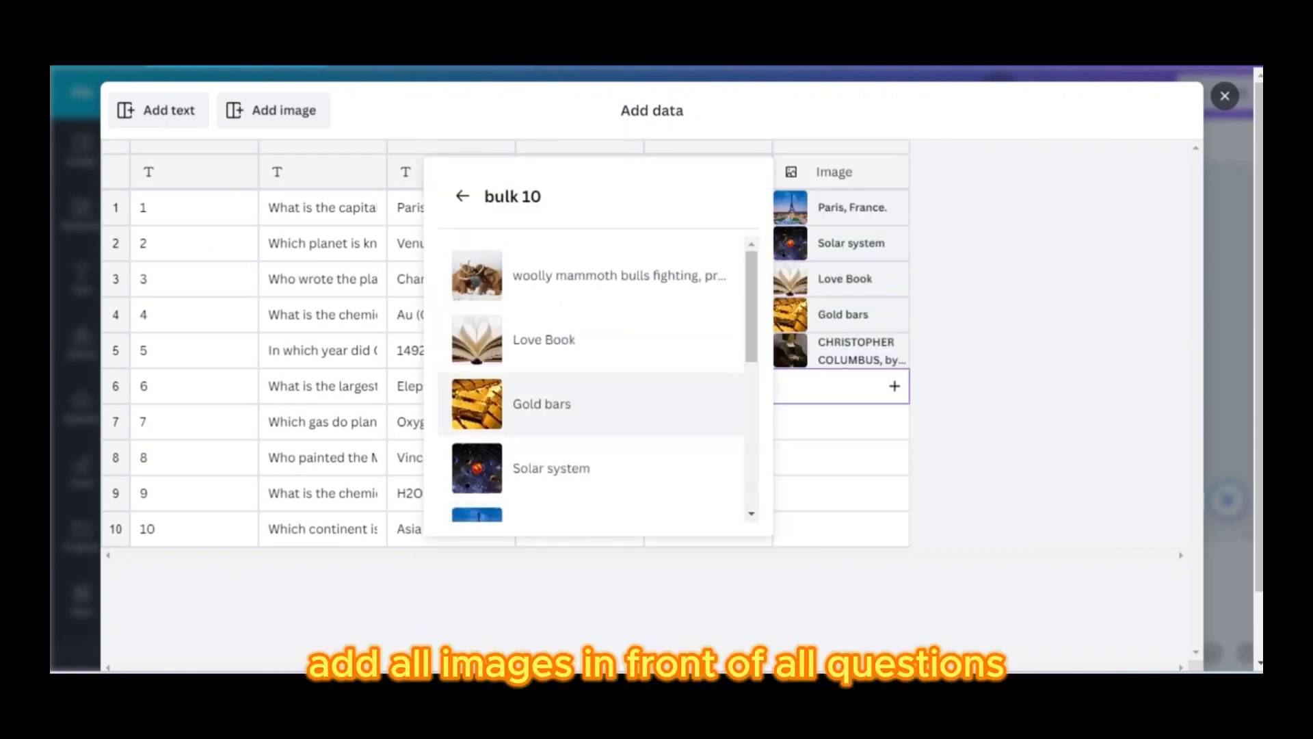
click(588, 273)
click(895, 422)
click(589, 465)
click(895, 457)
click(588, 410)
click(895, 493)
click(821, 411)
click(895, 529)
click(821, 410)
scroll(889, 529, down, 2)
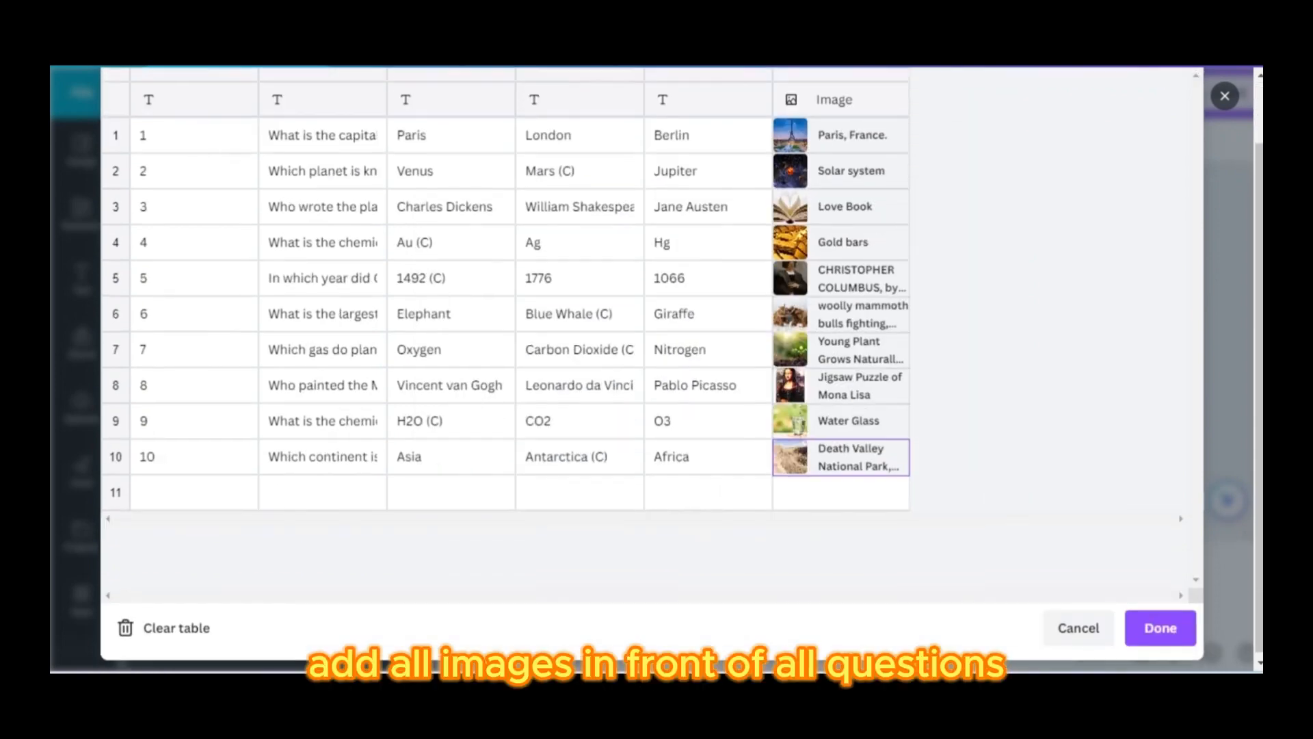
click(1161, 626)
Add the slanted rectangular frame from the Frames elements to the quiz page
click(488, 342)
click(81, 213)
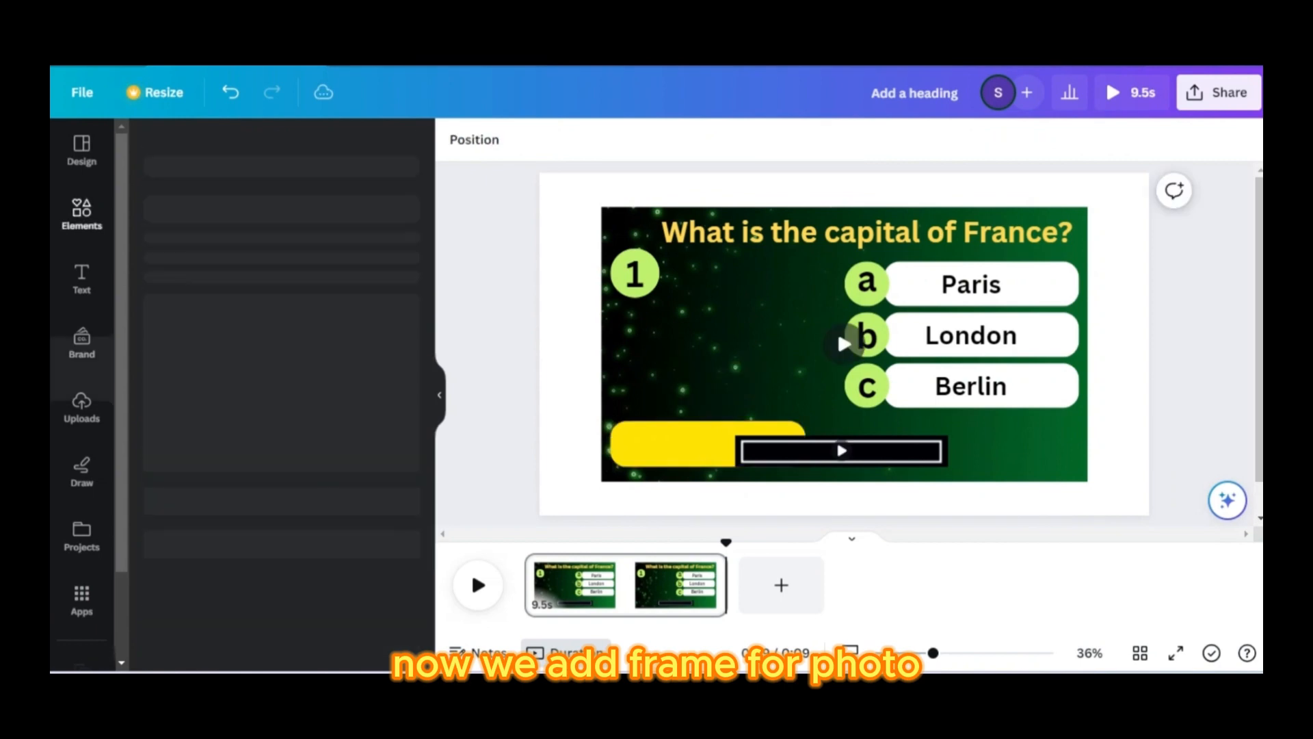
scroll(280, 396, down, 20)
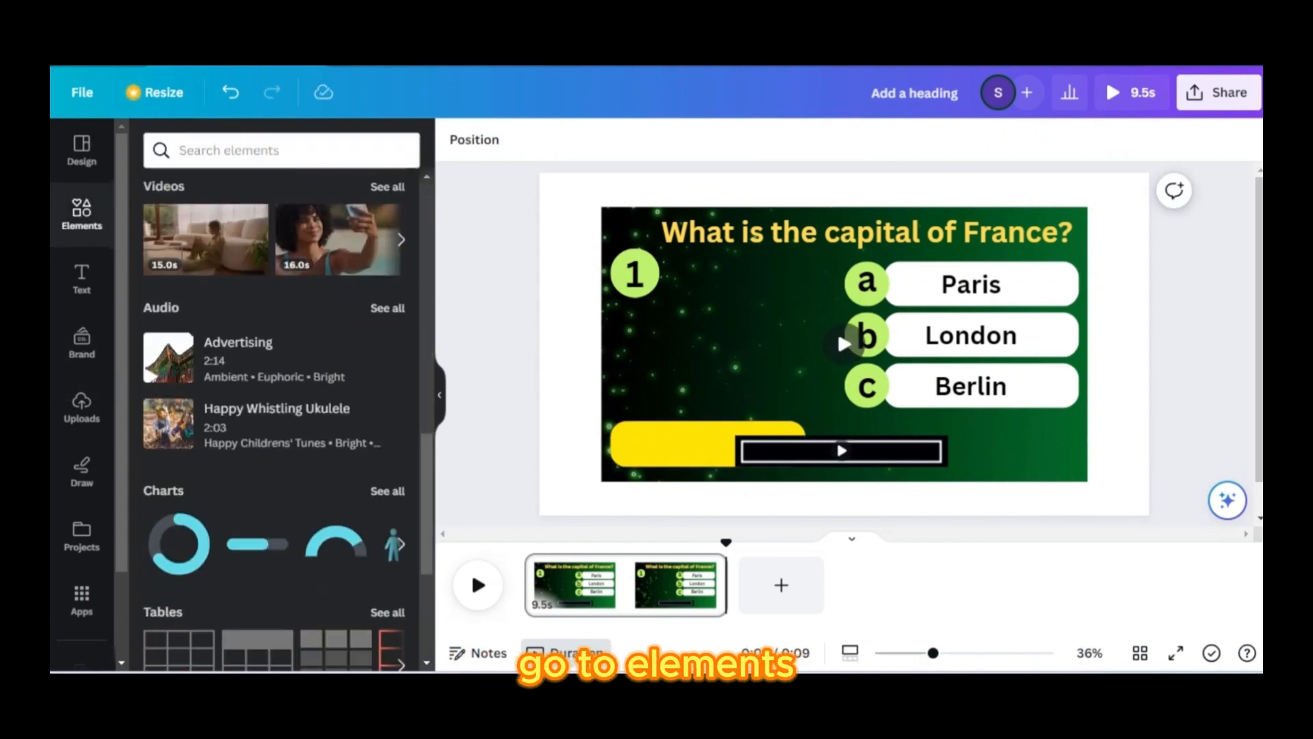
click(387, 357)
click(364, 260)
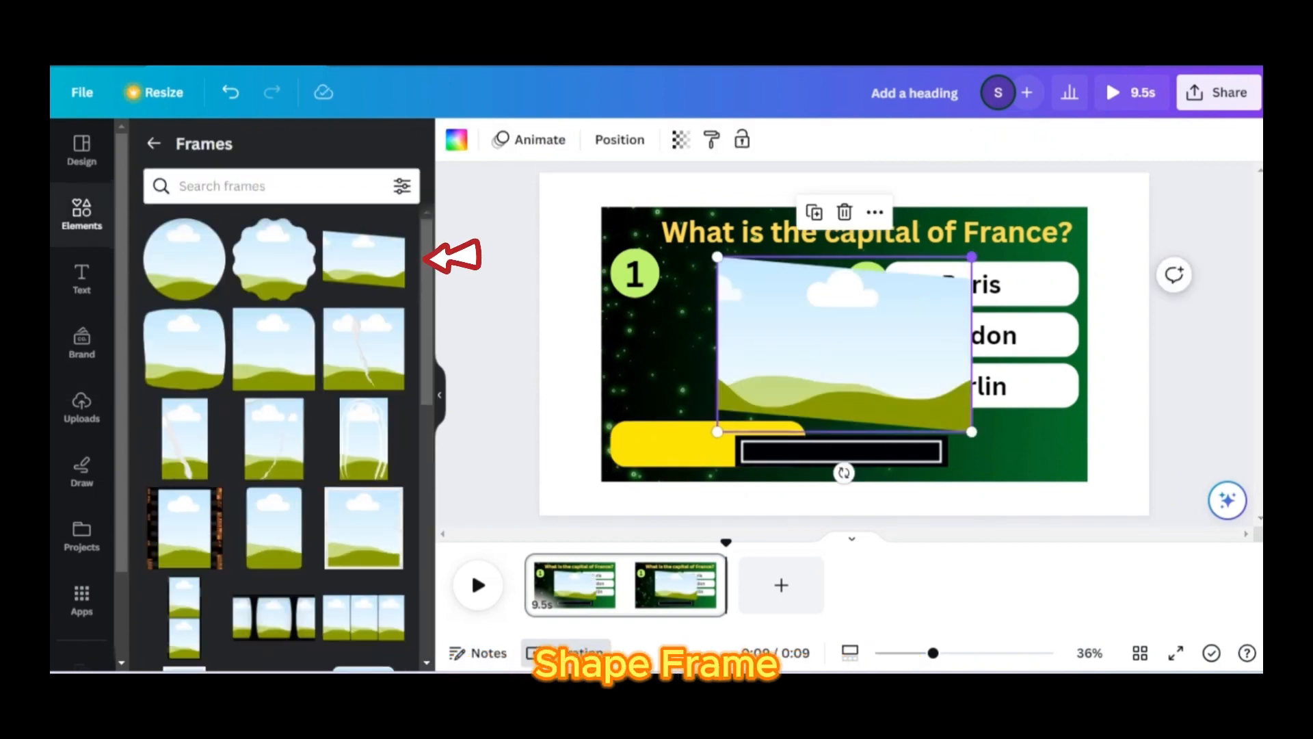
Shrink the frame to about 490 by 340, place it between the number circle and yellow box, and fill it with the solar system photo
drag(970, 259, 917, 294)
drag(828, 359, 755, 345)
drag(845, 418, 802, 389)
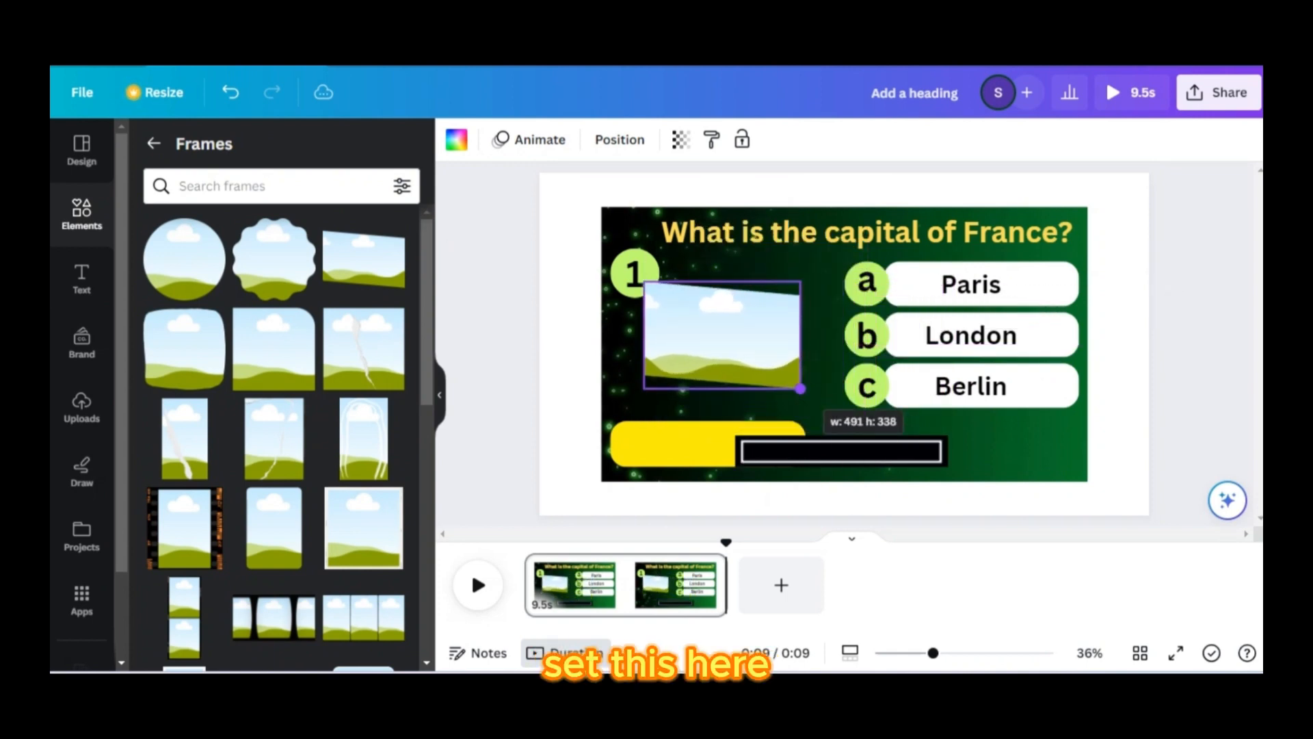
mouse_move(735, 339)
mouse_down()
mouse_move(747, 347)
mouse_move(729, 362)
mouse_up()
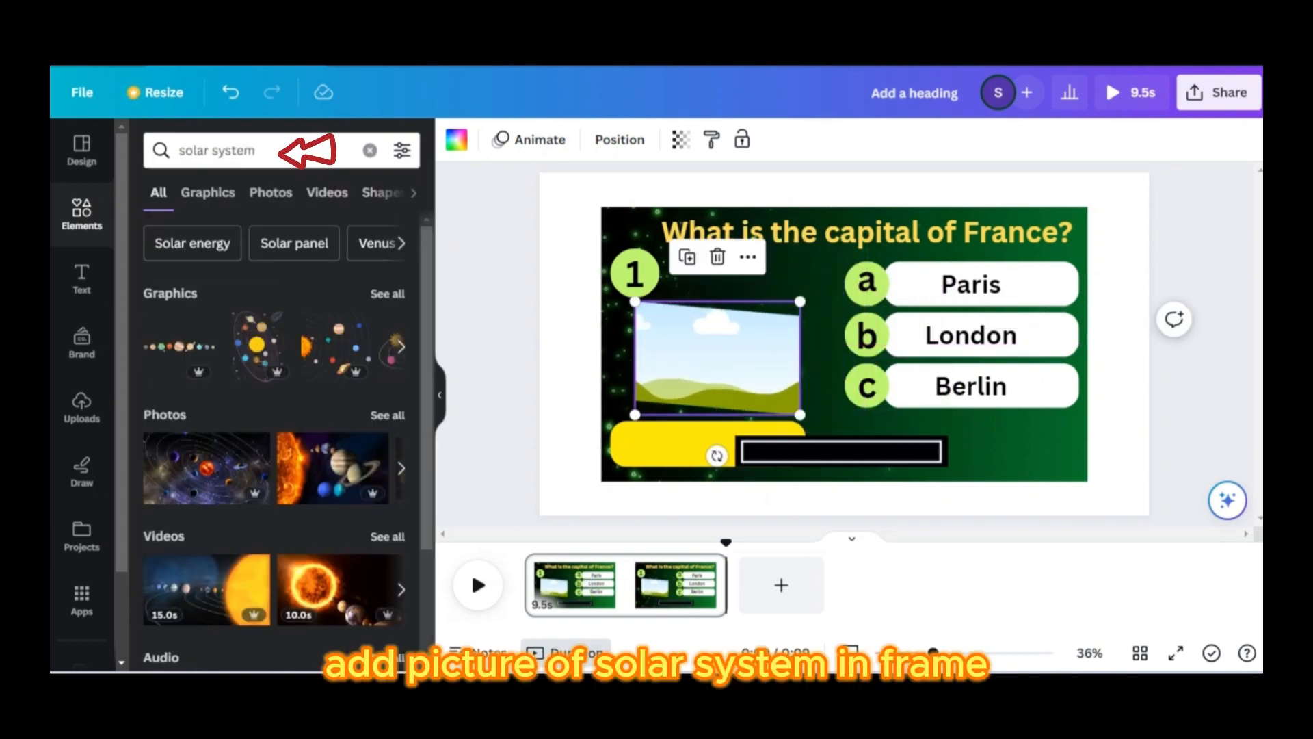
drag(205, 468, 718, 356)
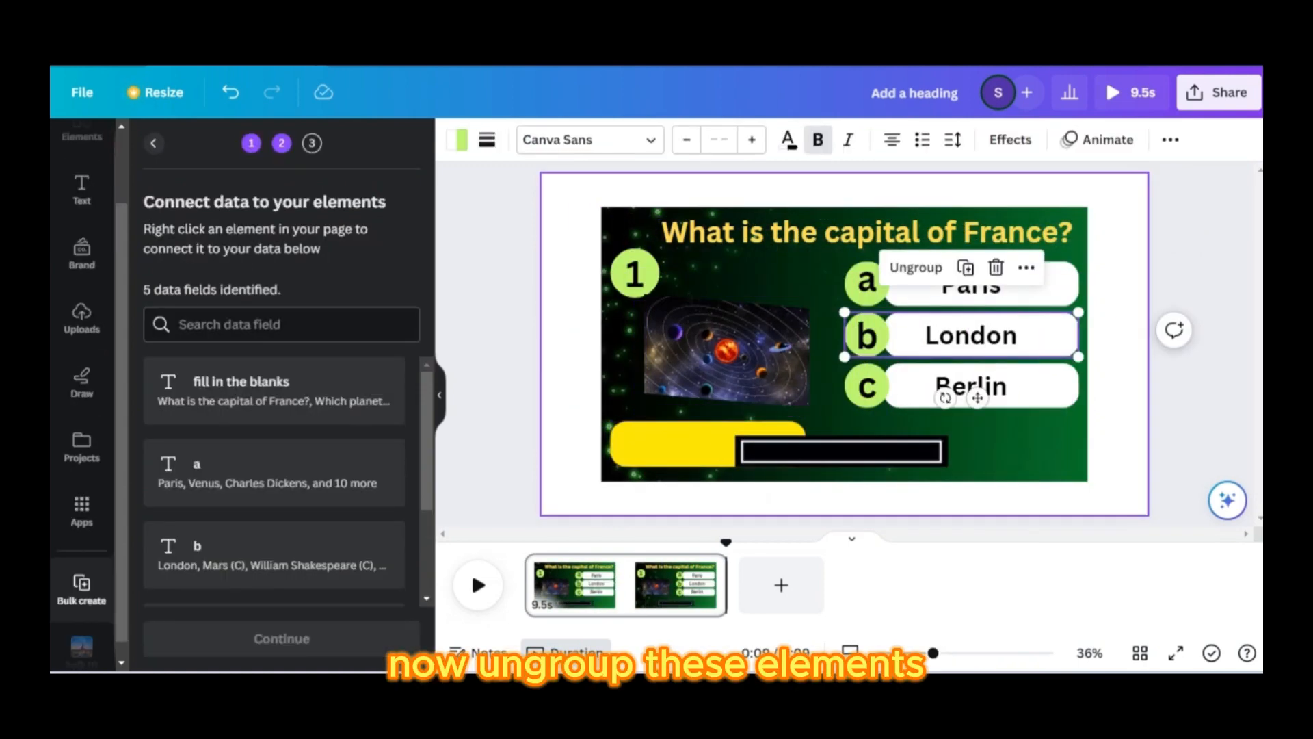
Ungroup the Paris, London and Berlin answer groups on the quiz page
click(971, 284)
click(876, 212)
click(972, 335)
click(915, 267)
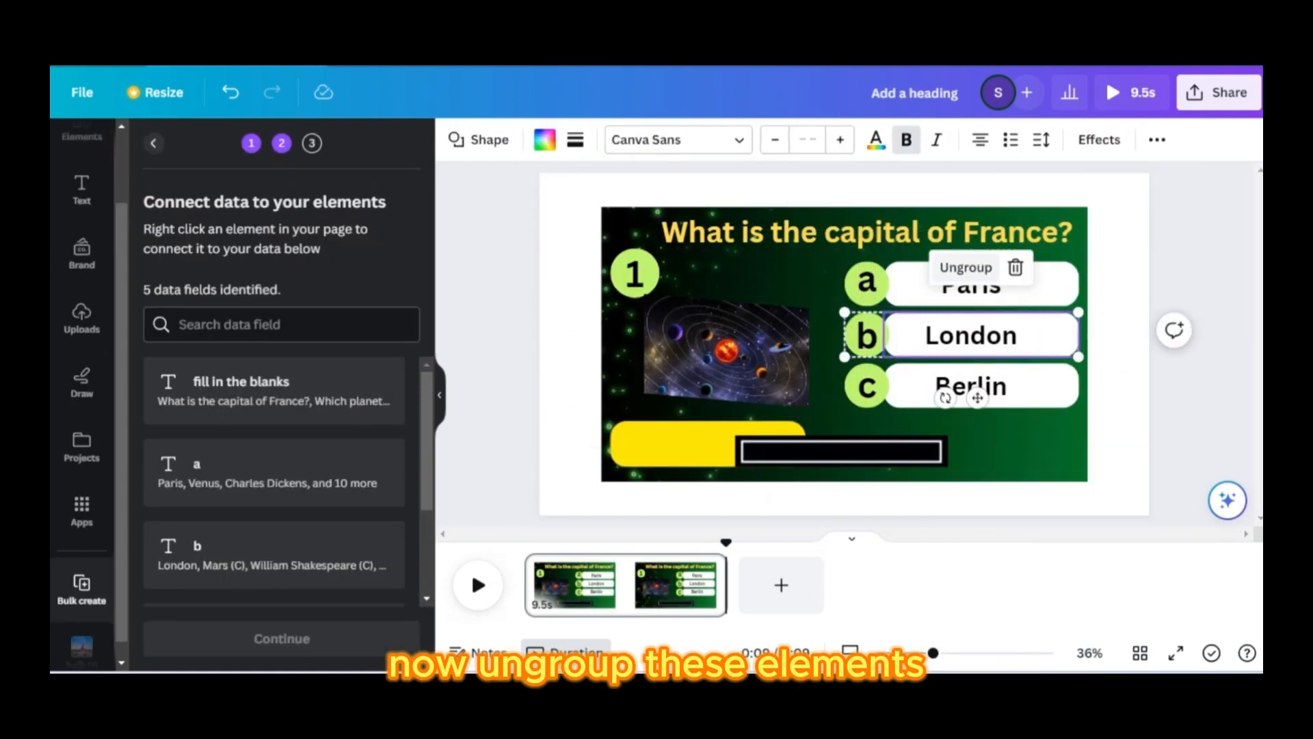
click(971, 387)
click(915, 318)
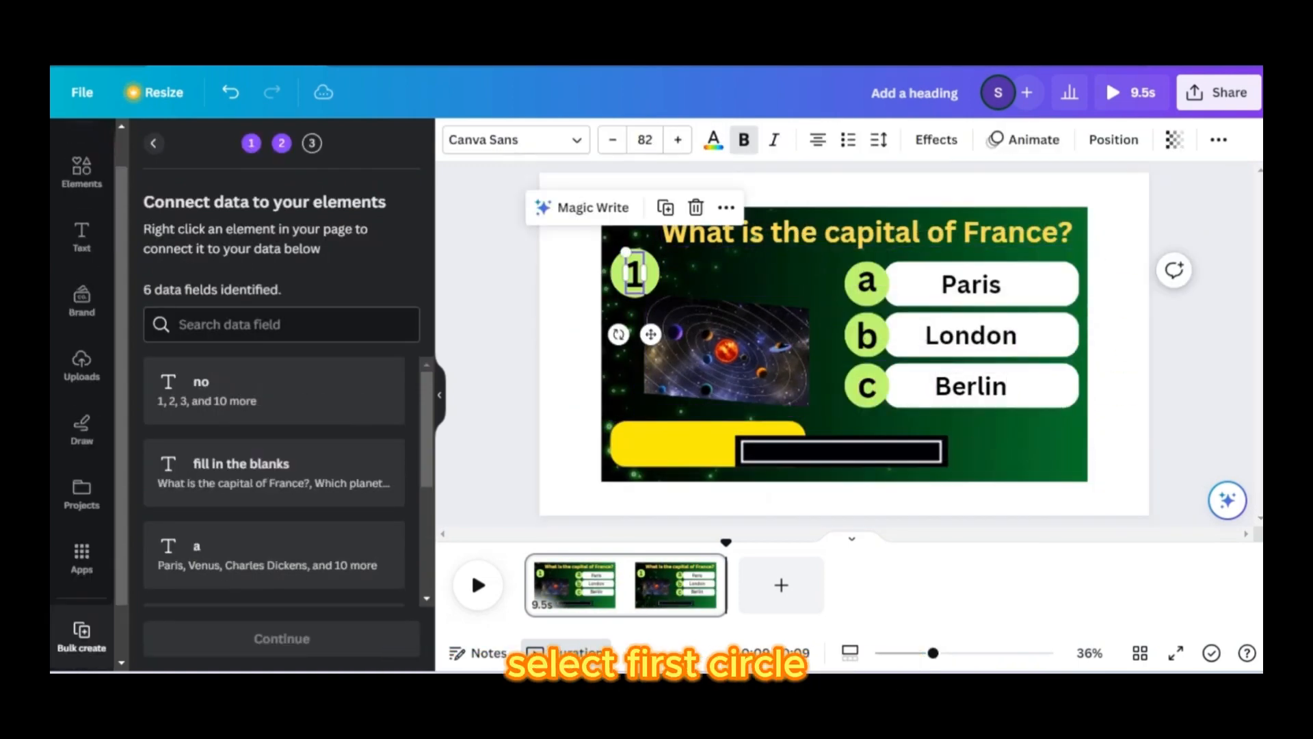
Connect the circled question number to the "no" data field and the question heading to "fill in the blanks"
right_click(632, 275)
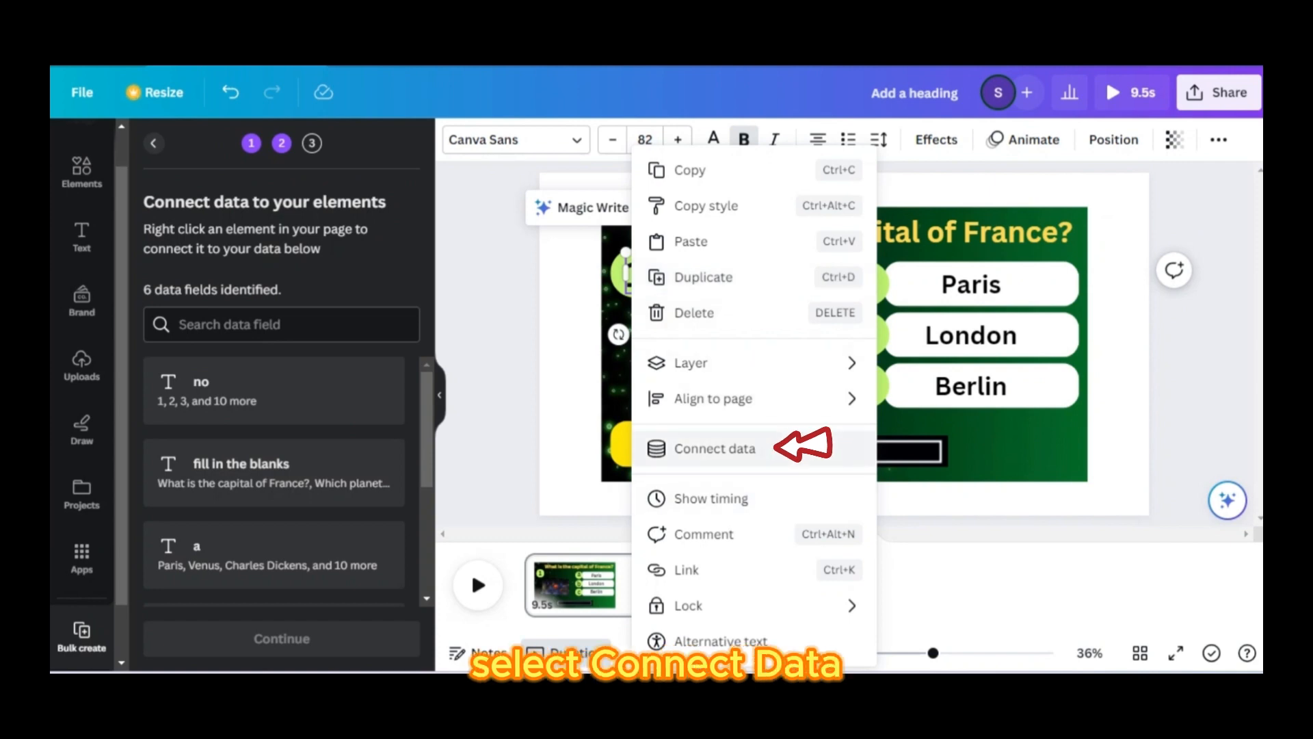
click(715, 448)
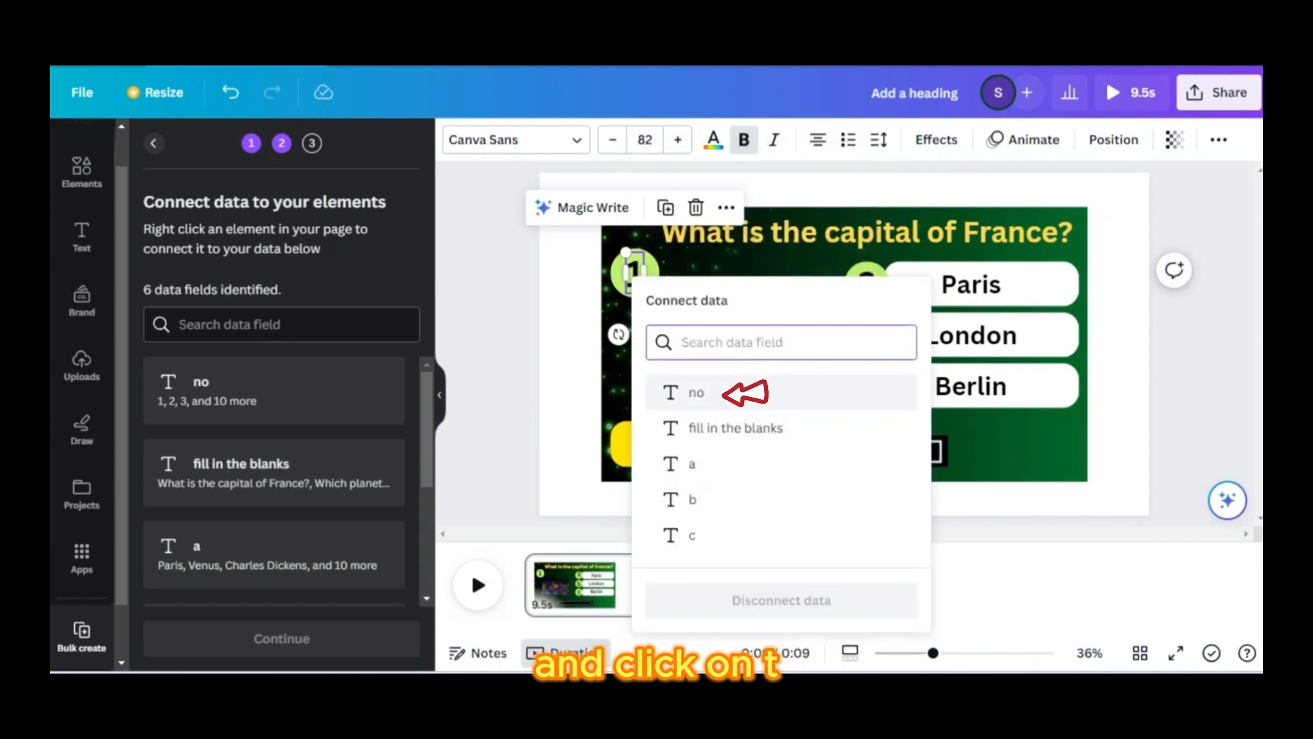
click(696, 392)
click(740, 236)
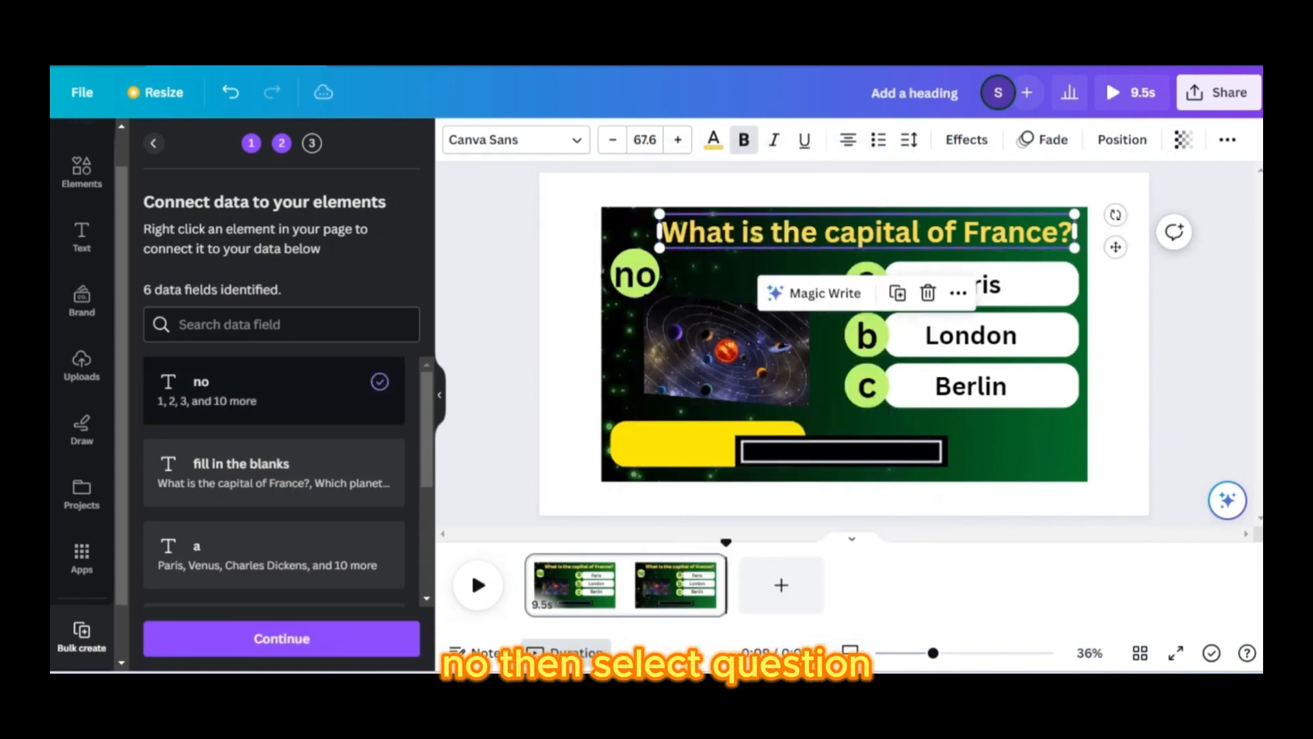
right_click(740, 236)
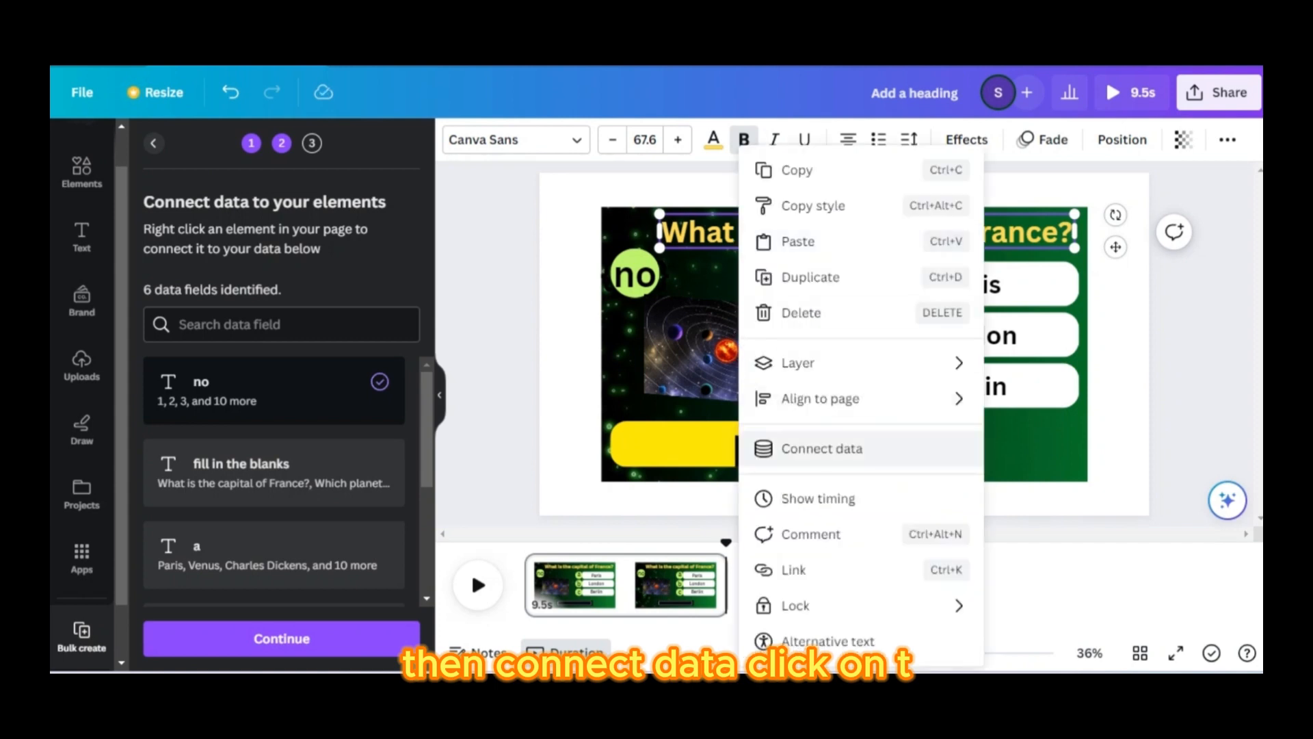
click(821, 448)
click(849, 381)
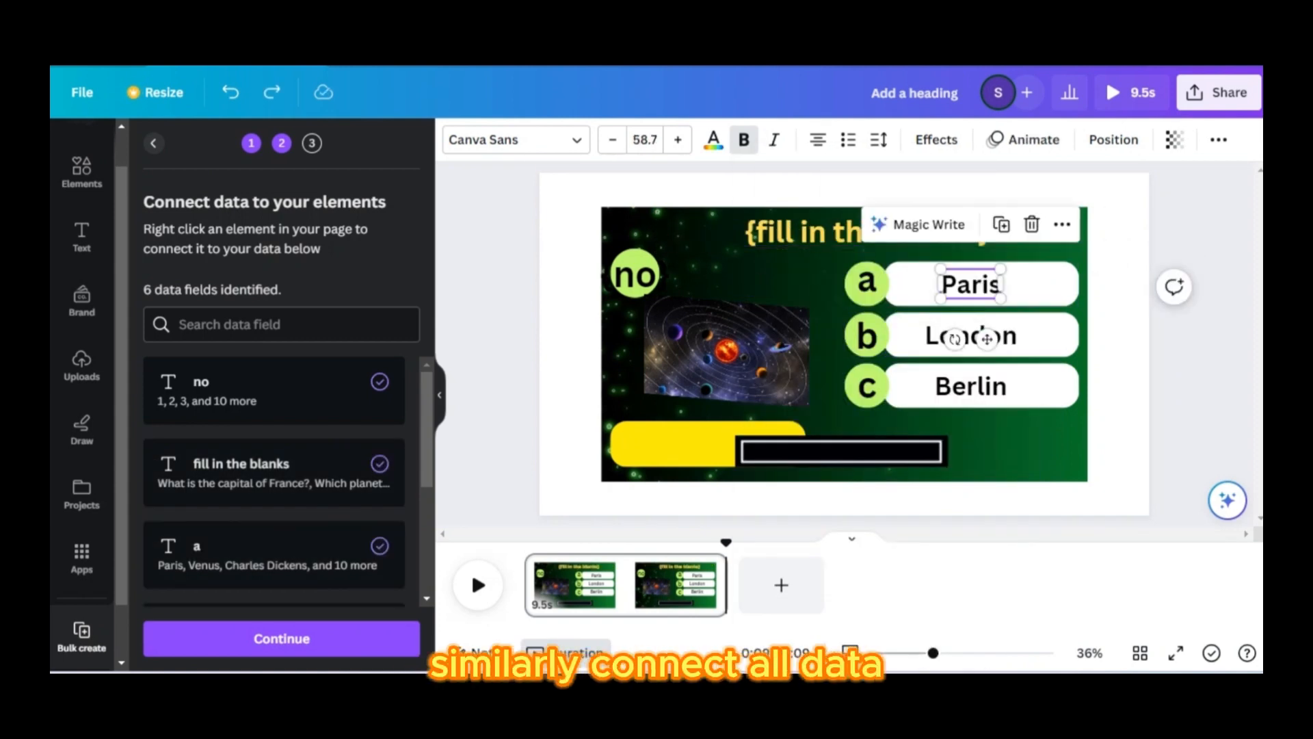
Connect the Paris, London and Berlin answer texts to the data fields a, b and c respectively
right_click(970, 285)
click(1049, 448)
click(855, 470)
right_click(970, 335)
click(1049, 448)
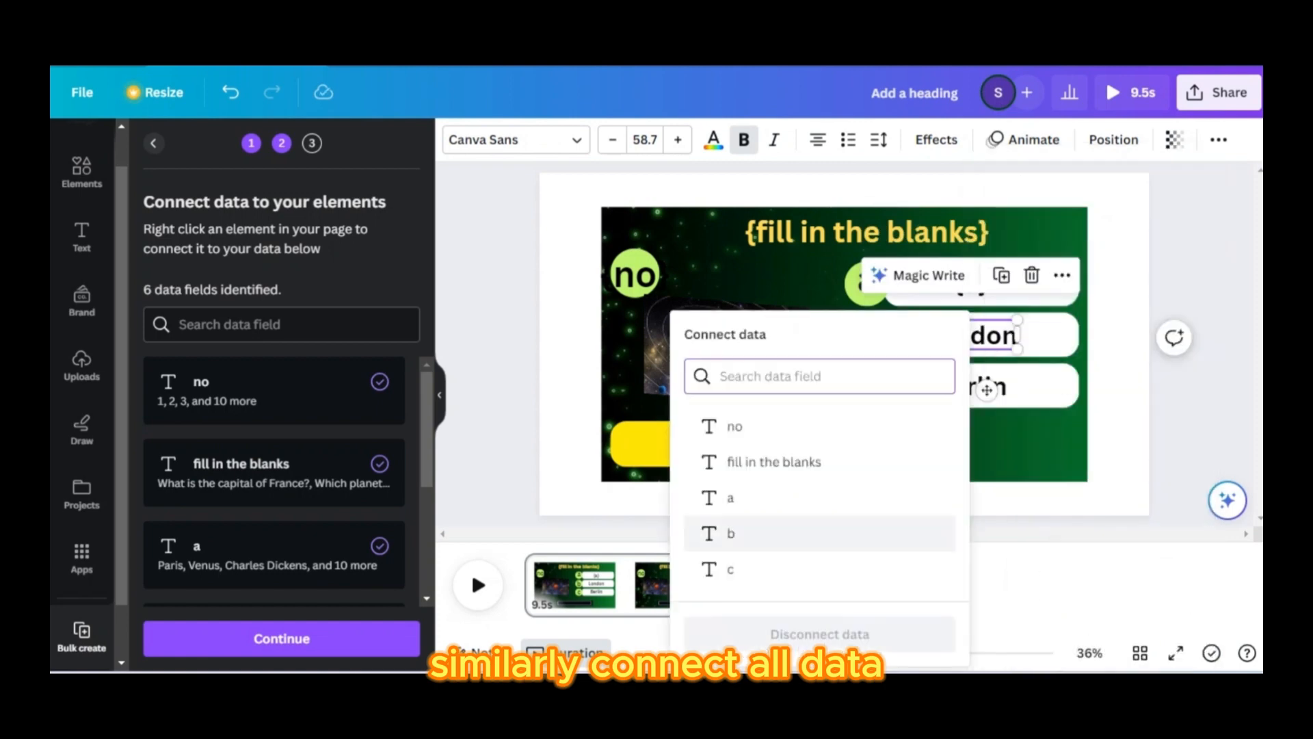
click(819, 533)
click(964, 388)
right_click(964, 389)
click(1043, 449)
click(1054, 569)
right_click(747, 331)
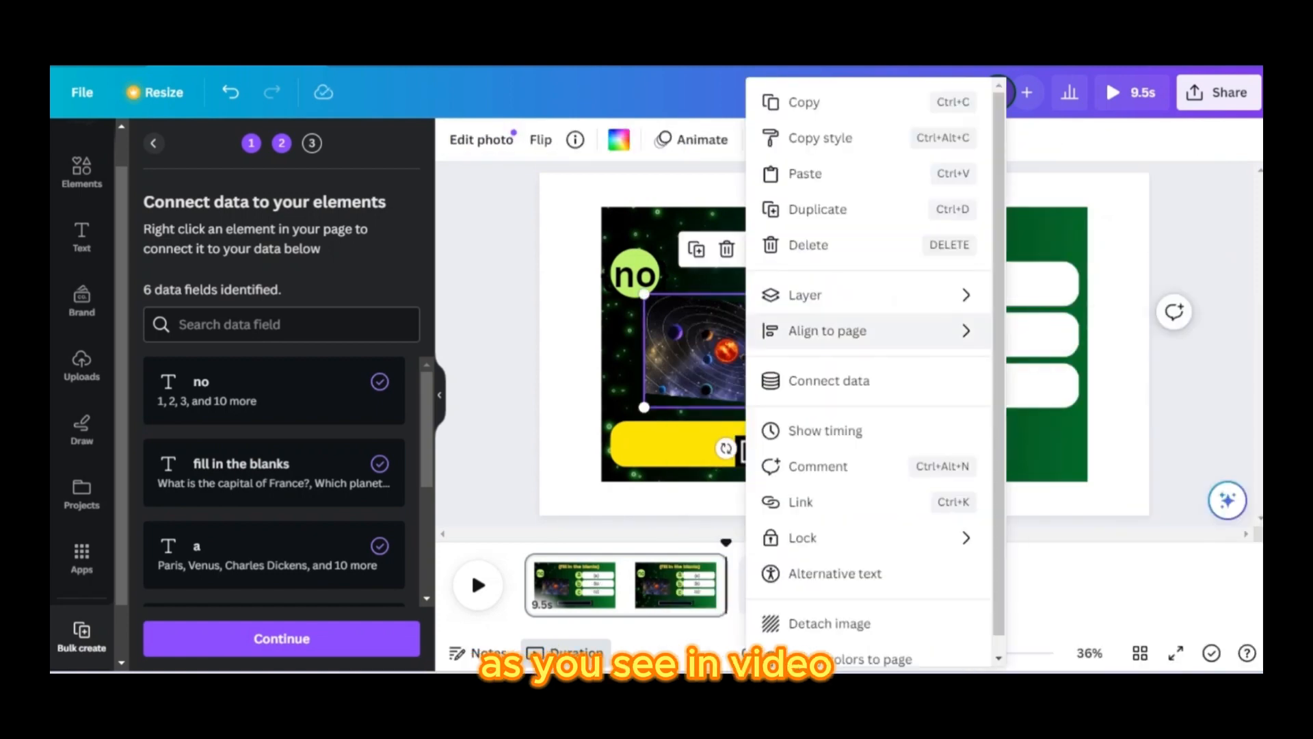
key(Escape)
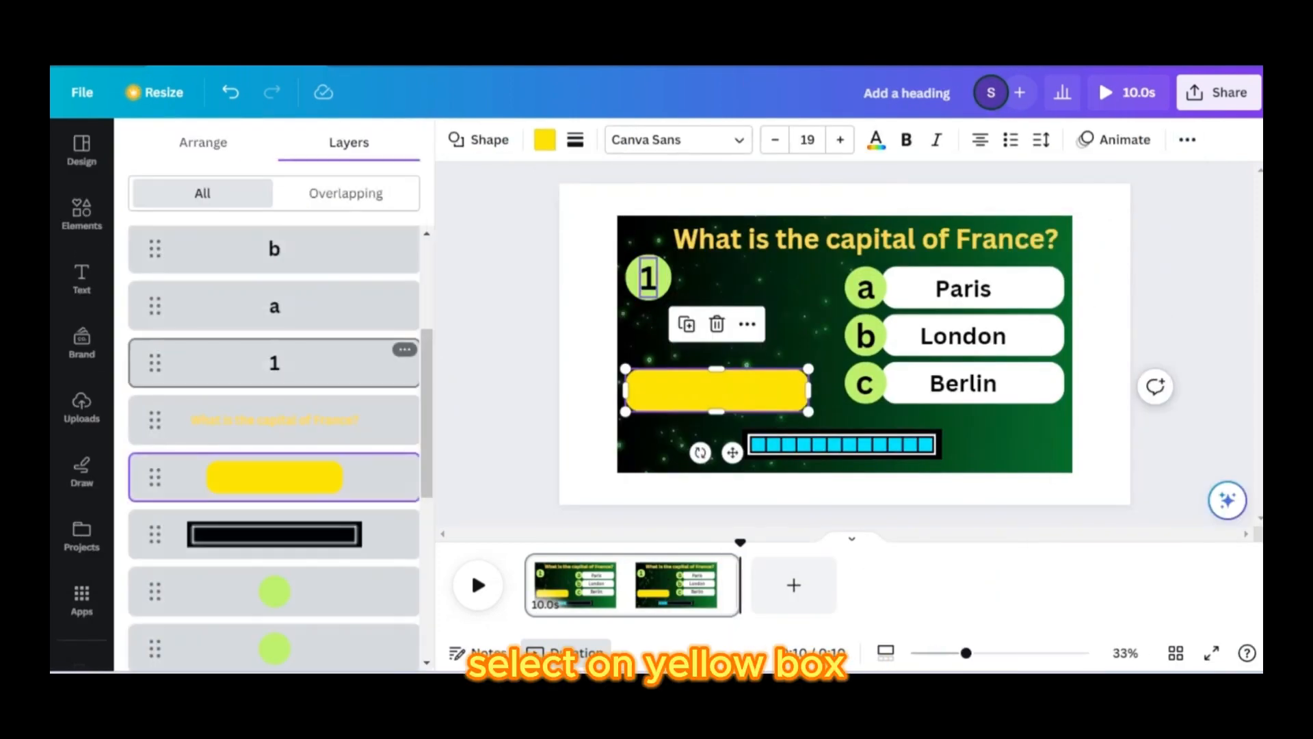
Move the yellow box's layer down below the green circles, just above the white answer boxes
scroll(273, 359, down, 3)
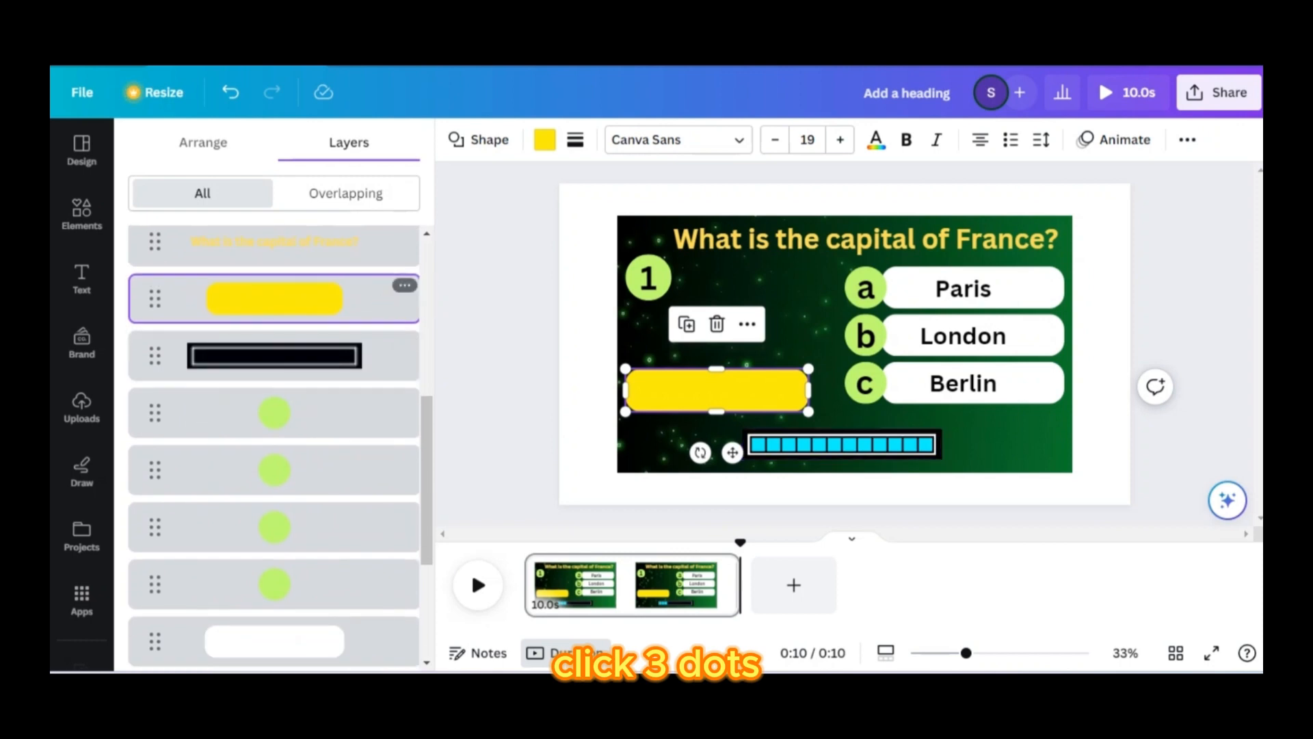
drag(273, 298, 278, 556)
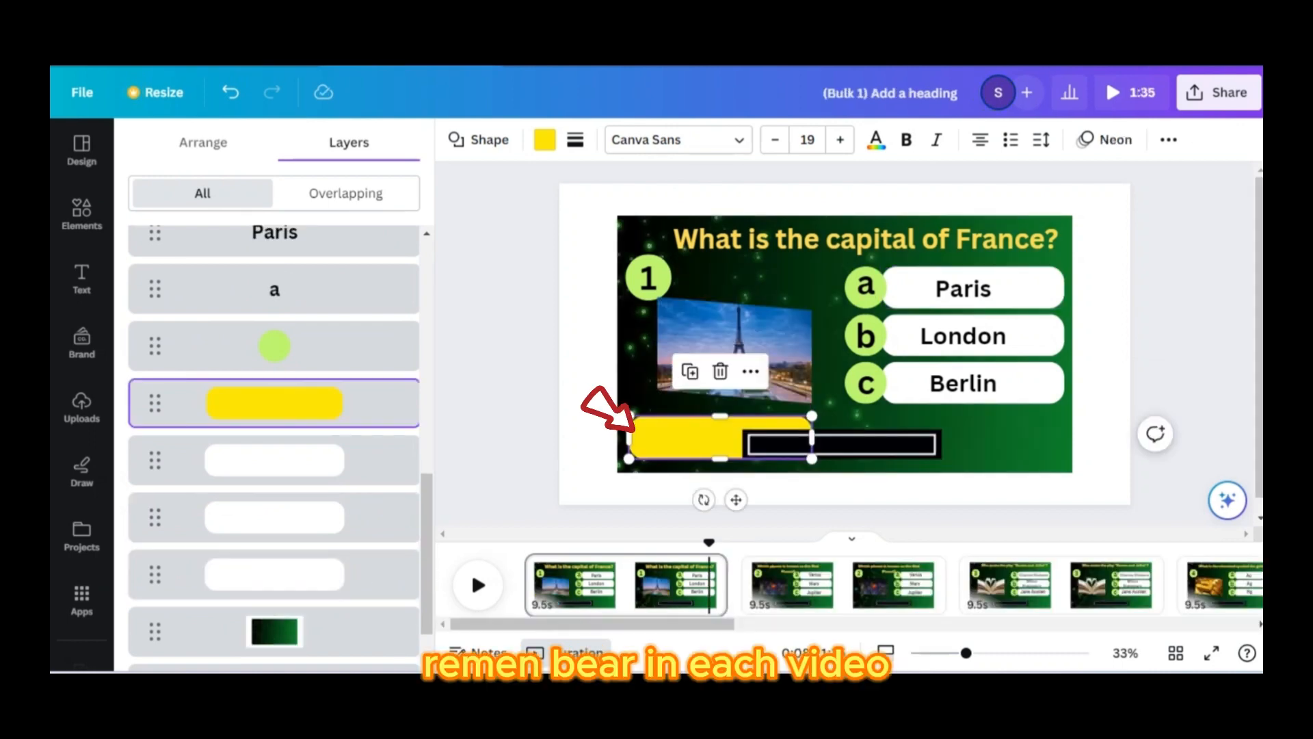
Place the yellow box over the correct answer, Paris, on the first generated page and play the video
drag(716, 389, 978, 288)
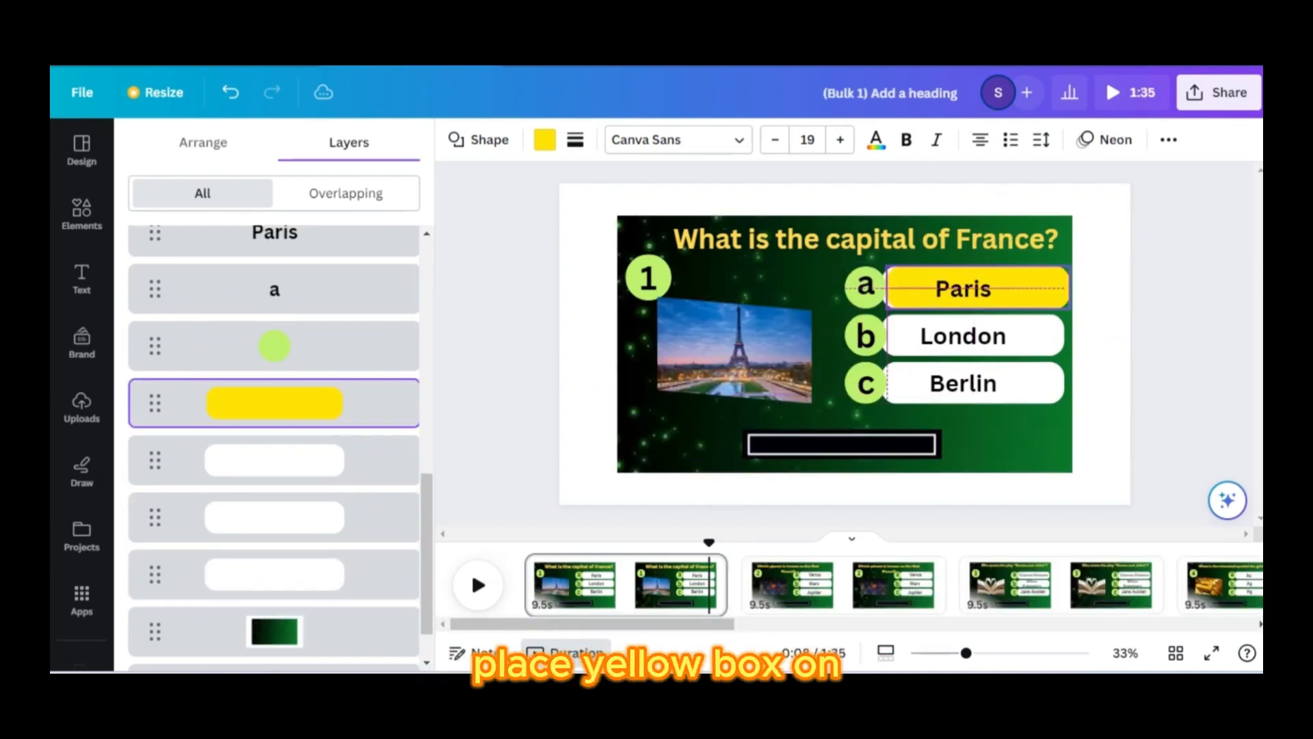
click(478, 585)
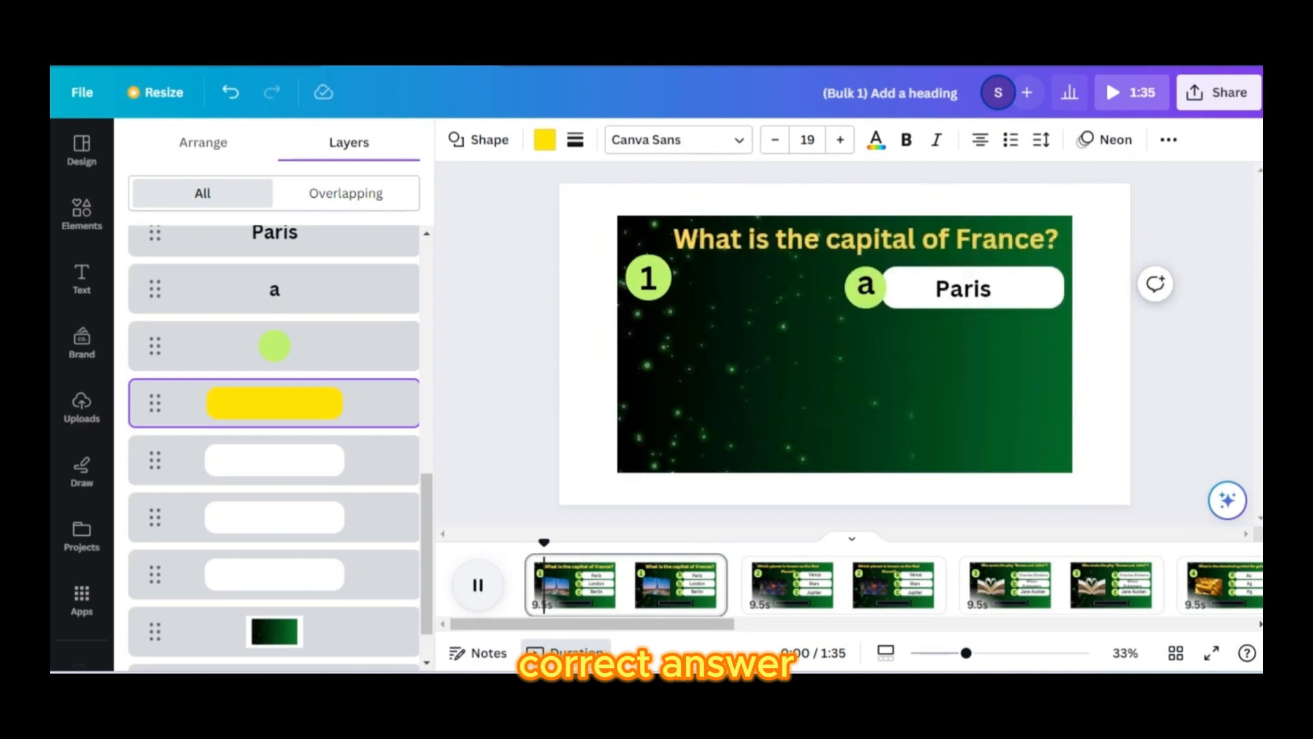